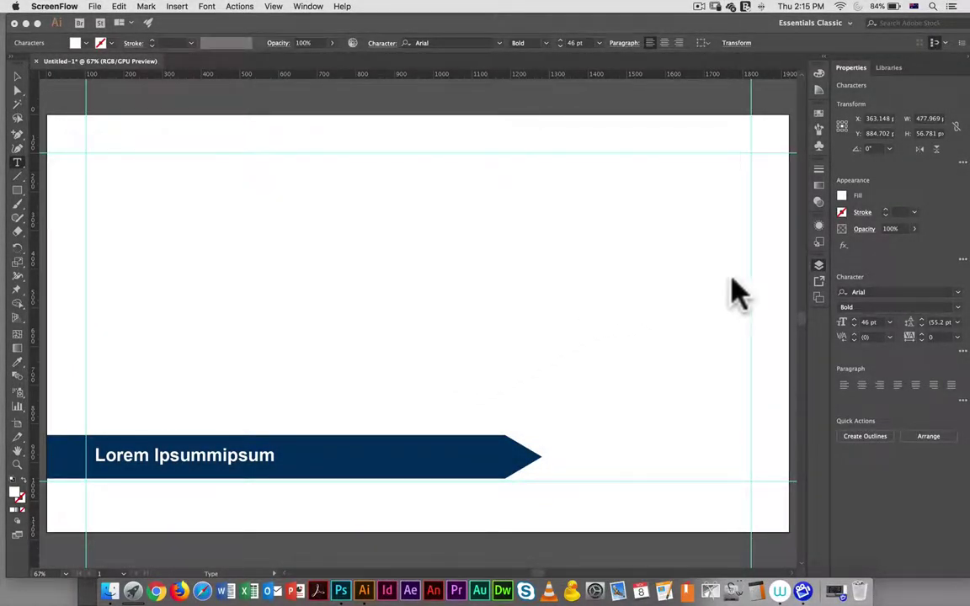
Step: Lock the 'text' layer and target the arrow banner on the 'graphic' layer
left_click(818, 265)
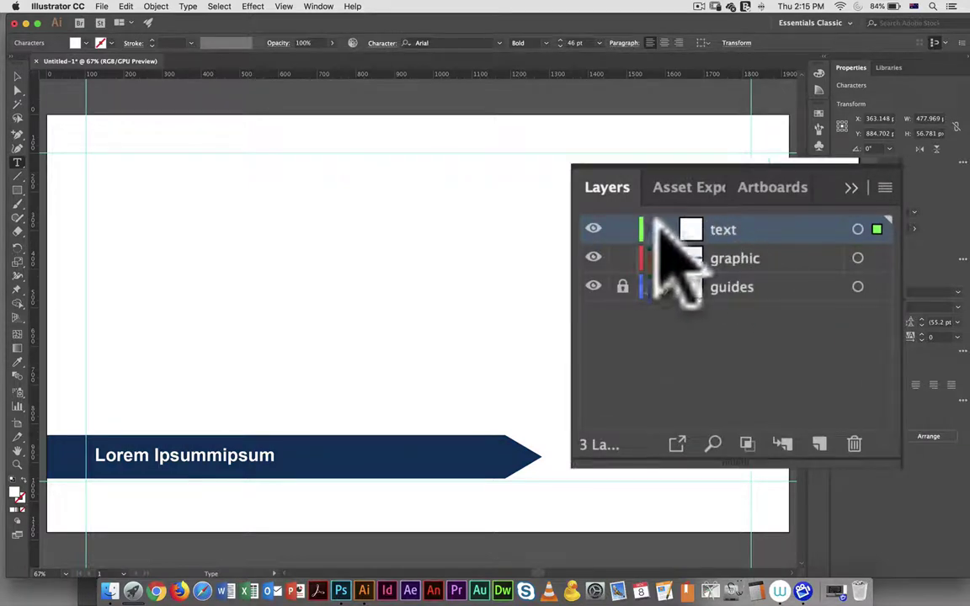
left_click(622, 229)
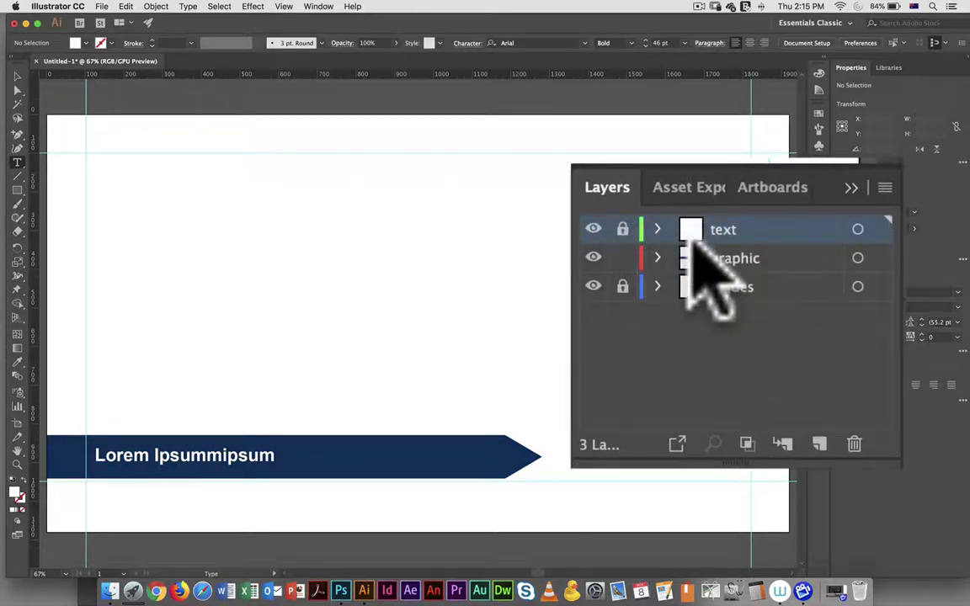
left_click(857, 257)
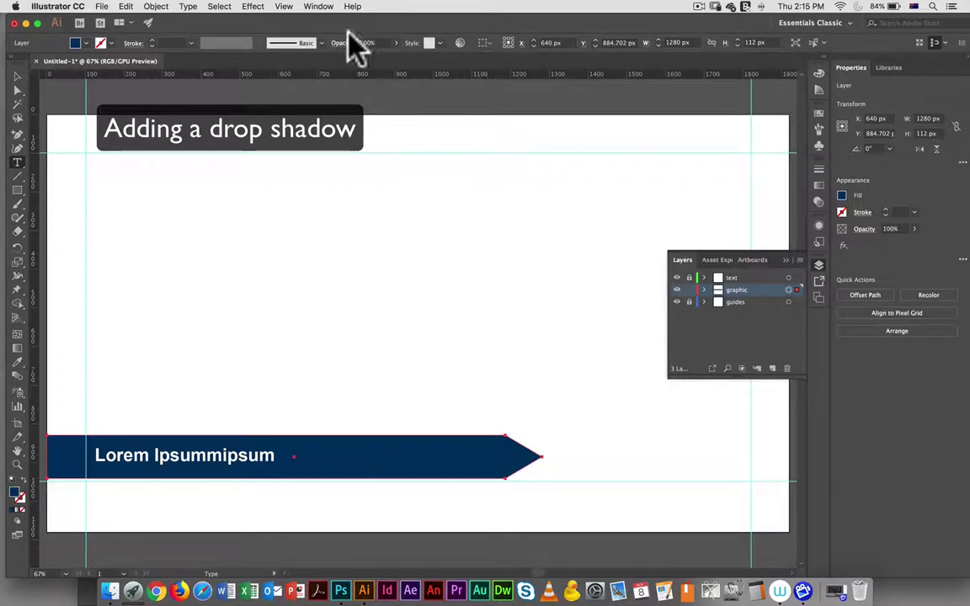
Step: Apply Effect > Stylize > Drop Shadow to the banner with a 7 px blur
left_click(290, 8)
mouse_move(255, 8)
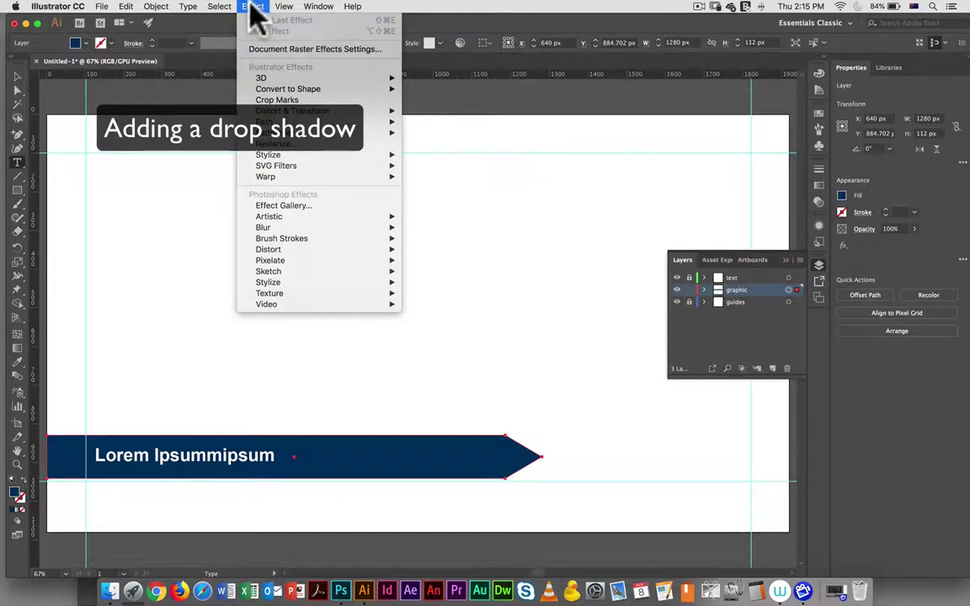
mouse_move(280, 156)
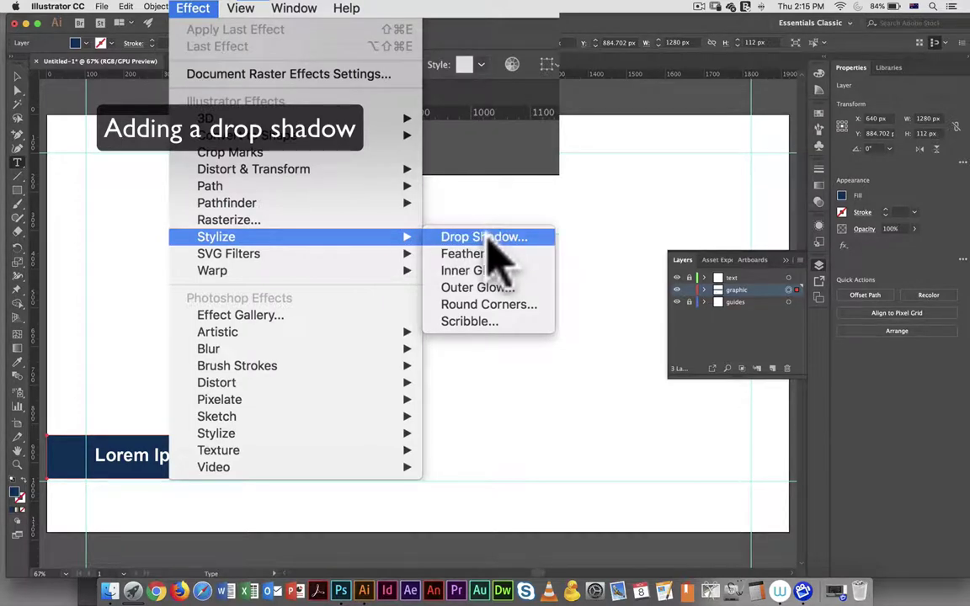
left_click(454, 157)
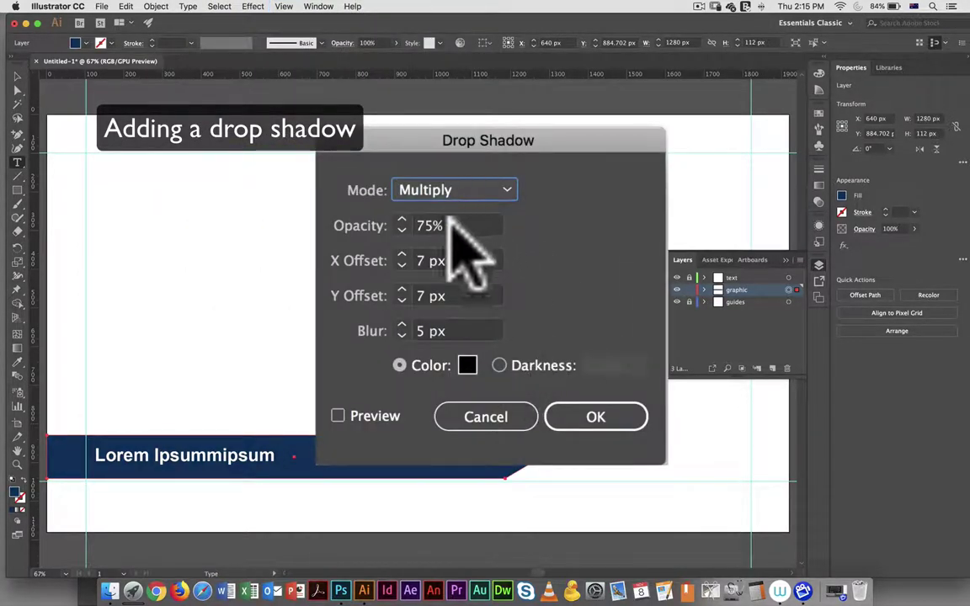
left_click(338, 416)
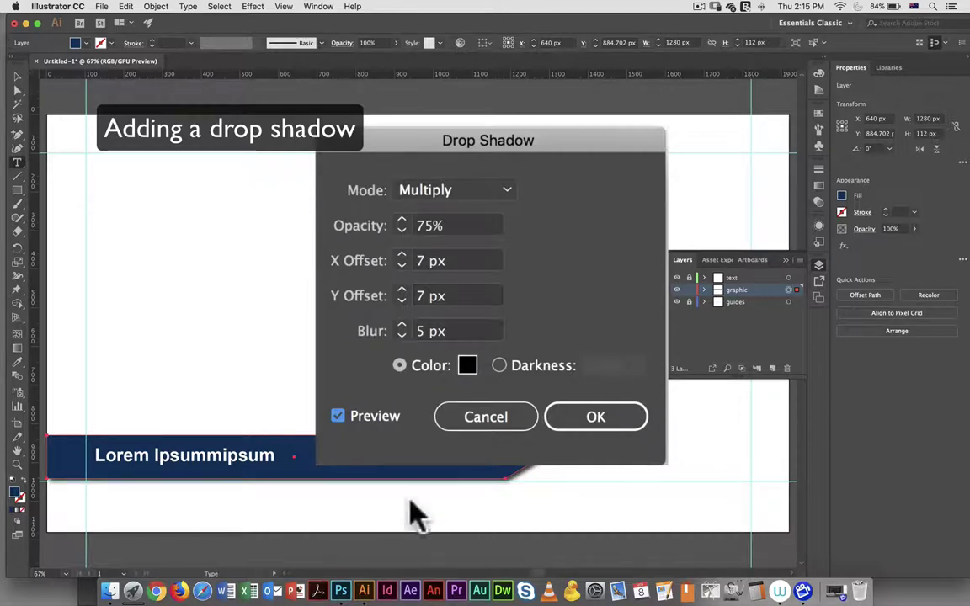
left_click(426, 331)
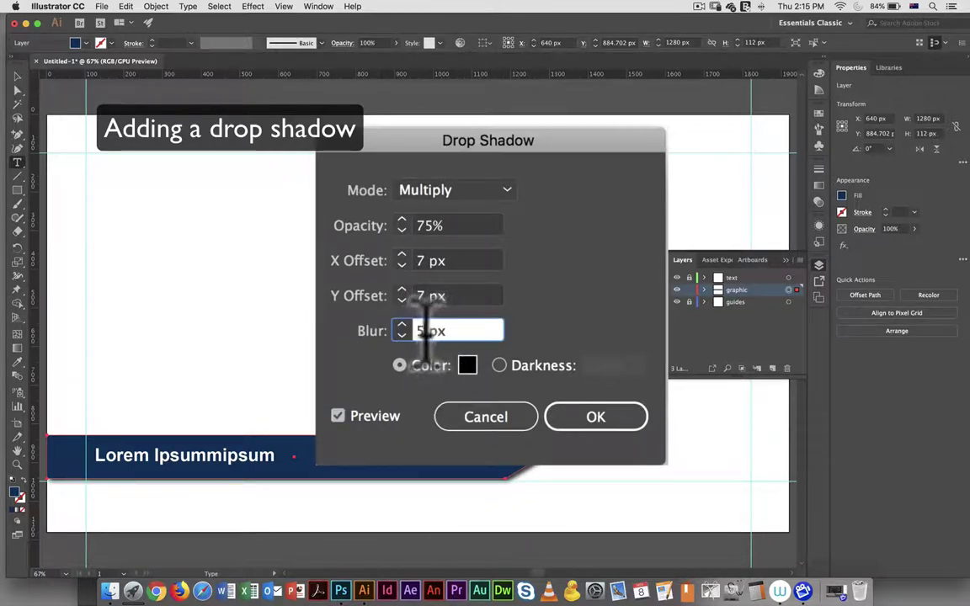
type("7")
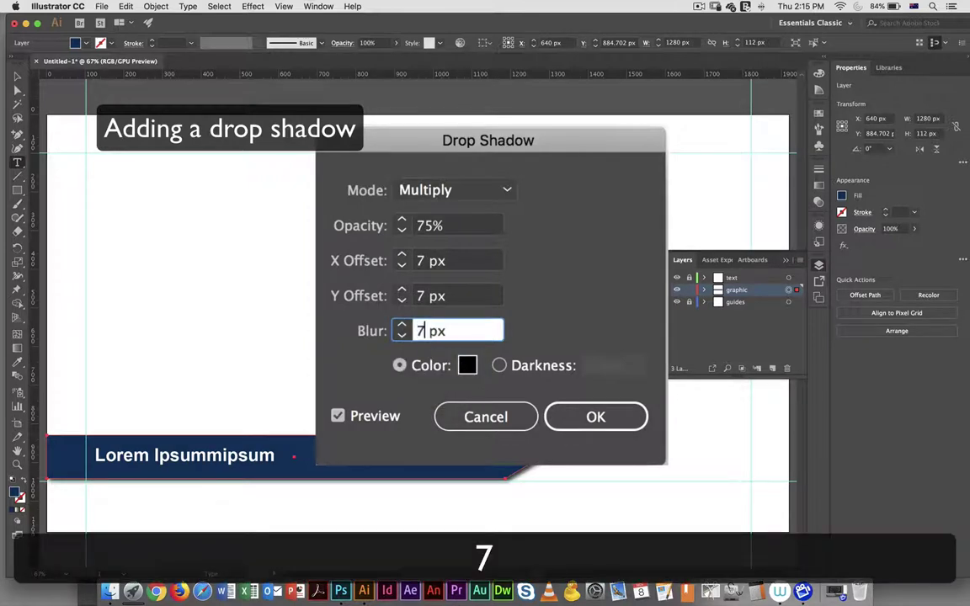
key("Tab")
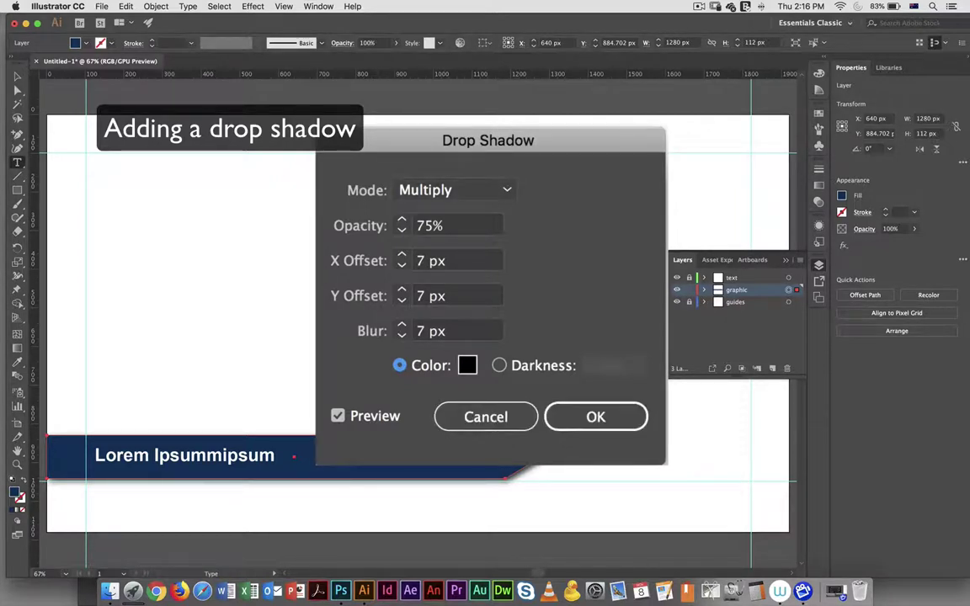
key("Return")
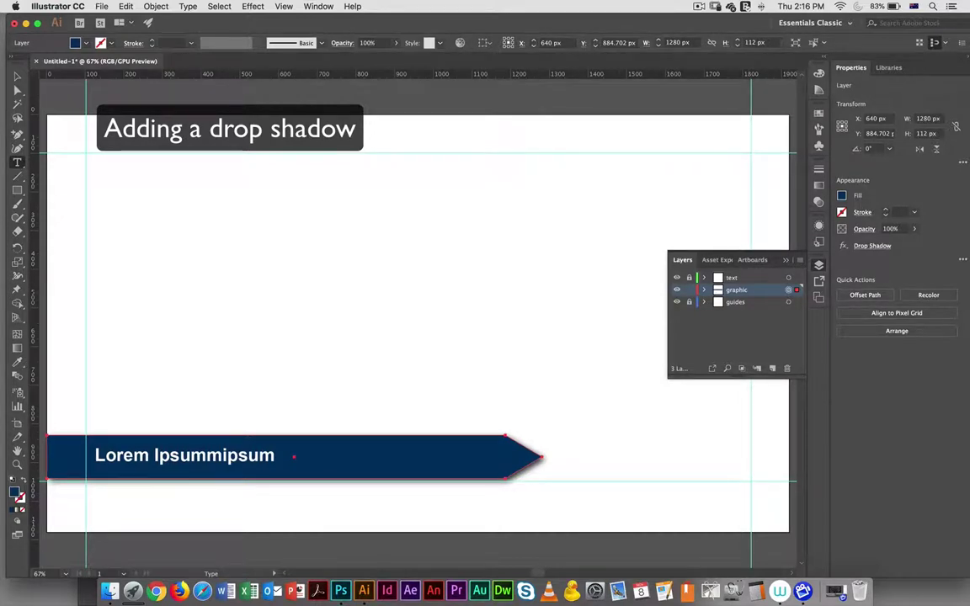
left_click(704, 290)
left_click(704, 290)
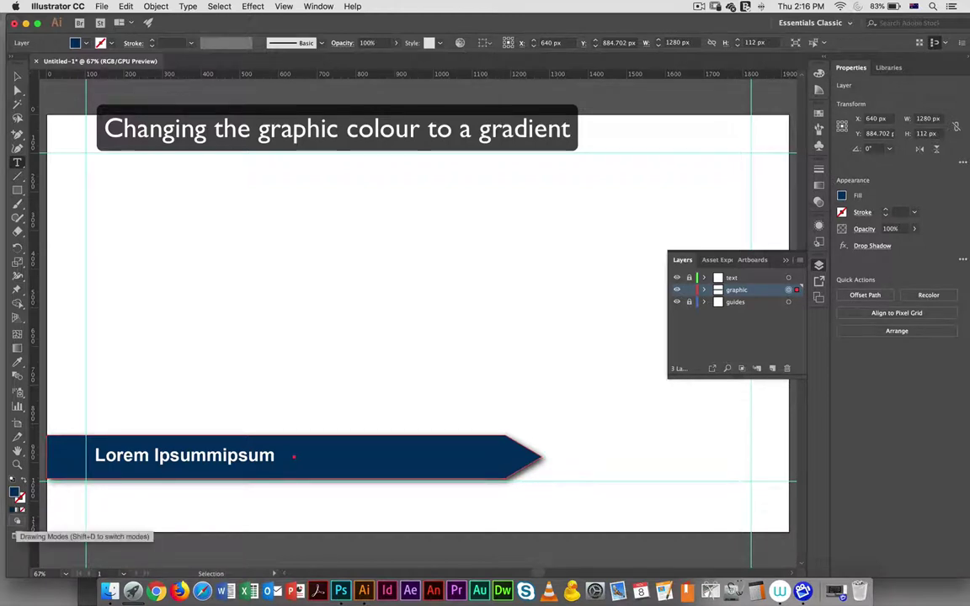
Step: Fill the banner with a white-to-black linear gradient and switch to the Gradient tool
left_click(17, 508)
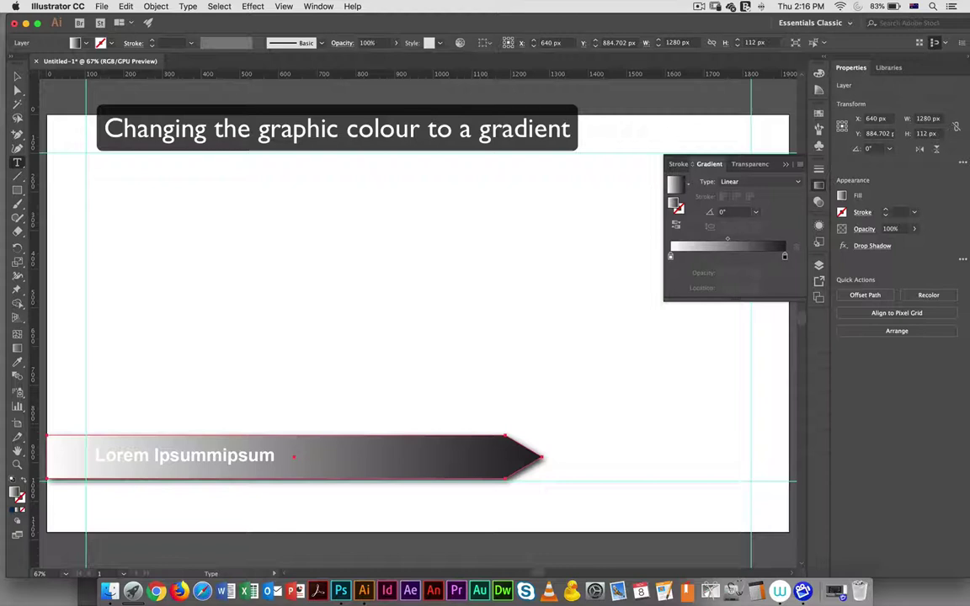
key("v")
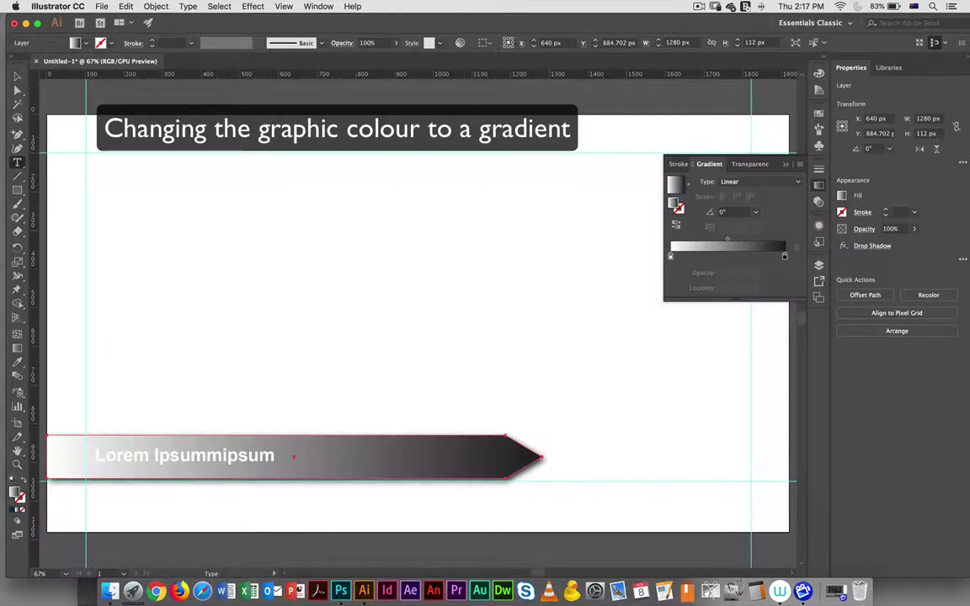
key("g")
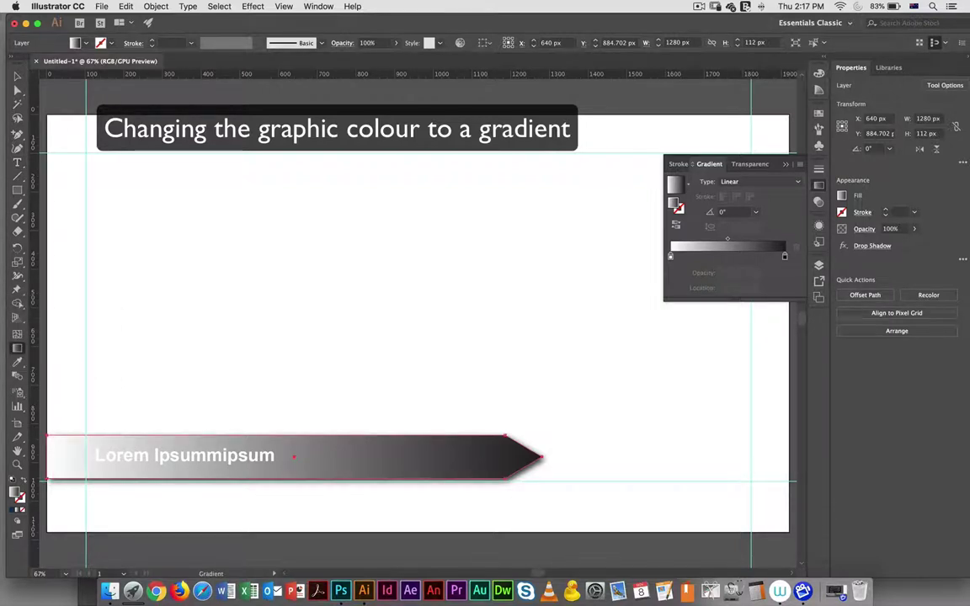
Step: Drag a horizontal gradient from the arrow tip leftward so it runs at -180°
mouse_move(147, 458)
left_mouse_down()
mouse_move(289, 448)
mouse_move(422, 465)
left_mouse_up()
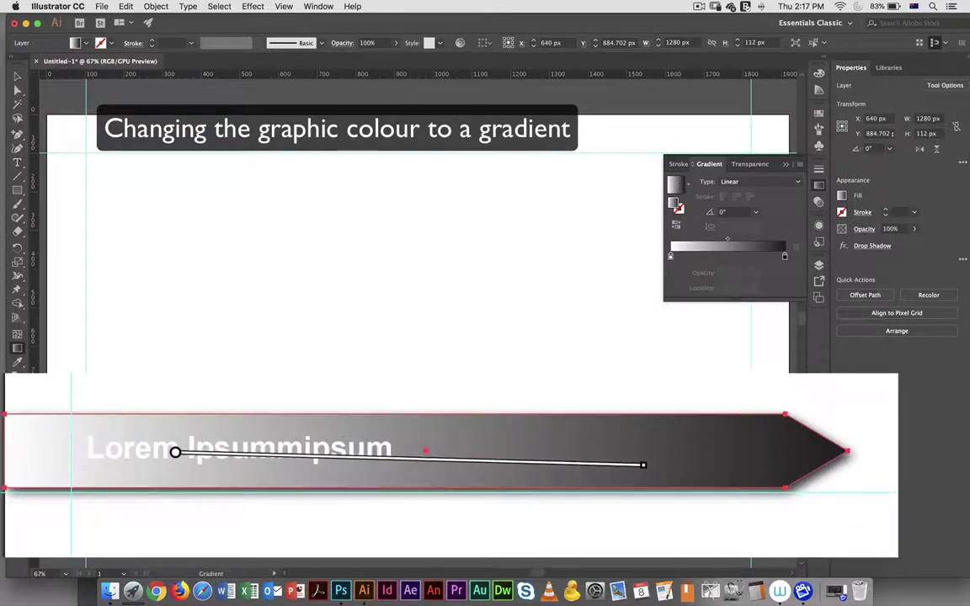
mouse_move(644, 465)
left_mouse_down()
mouse_move(303, 420)
mouse_move(78, 462)
mouse_move(28, 457)
mouse_move(15, 441)
mouse_move(37, 546)
left_mouse_up()
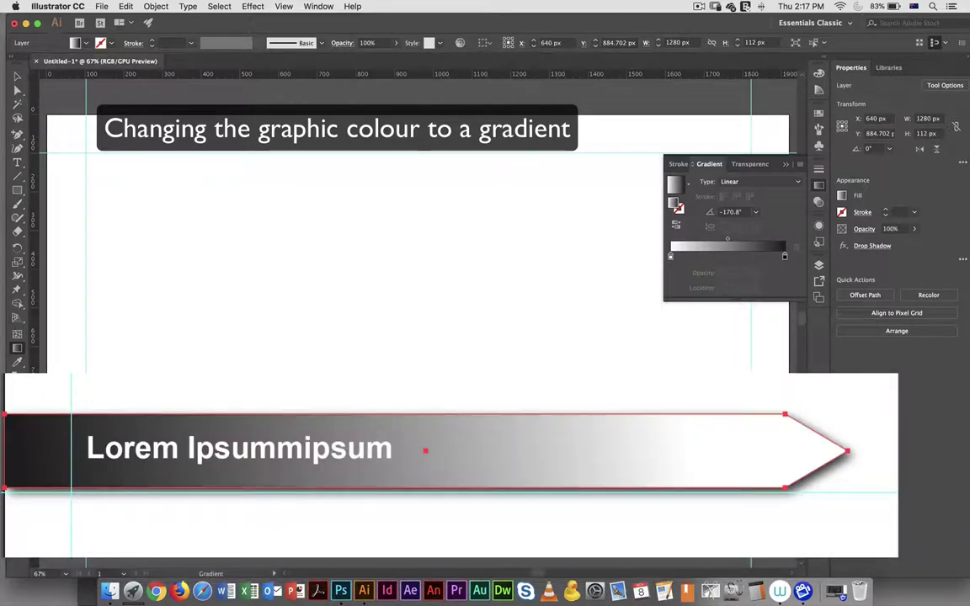
key("shift")
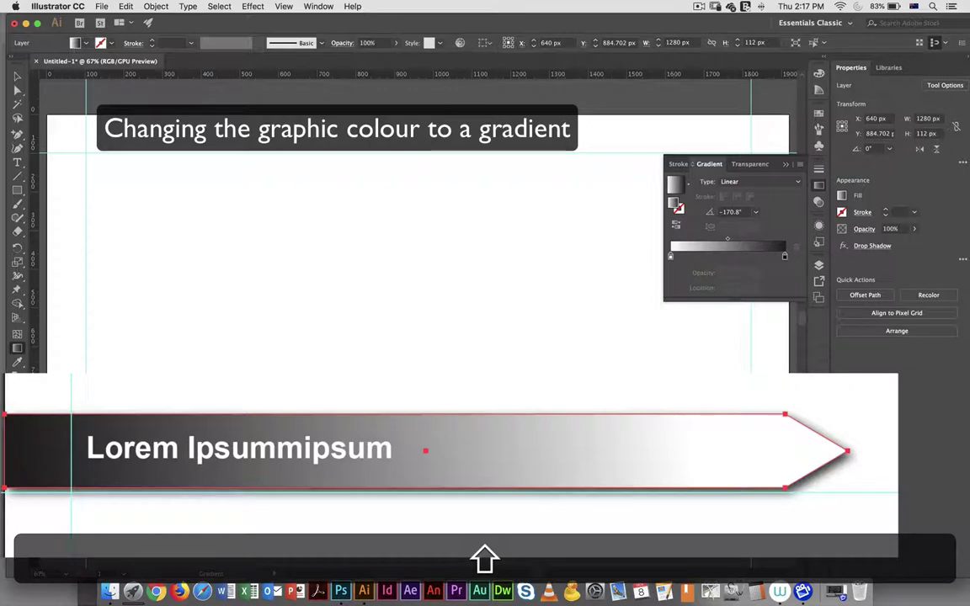
left_click_drag(730, 449, 69, 449)
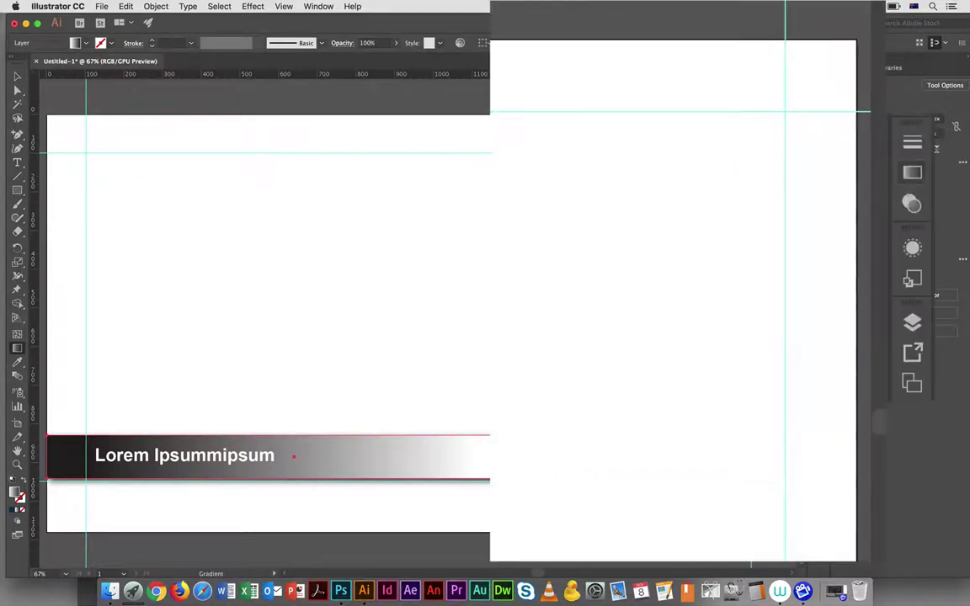
Step: Show the Gradient panel with the banner fill's white and black stops
key("super+F9")
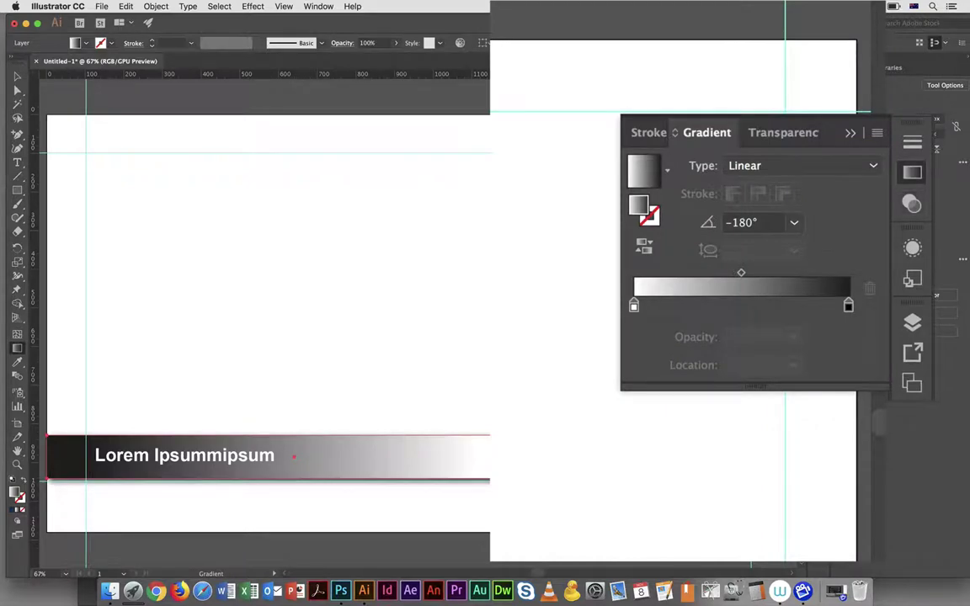
left_click(319, 6)
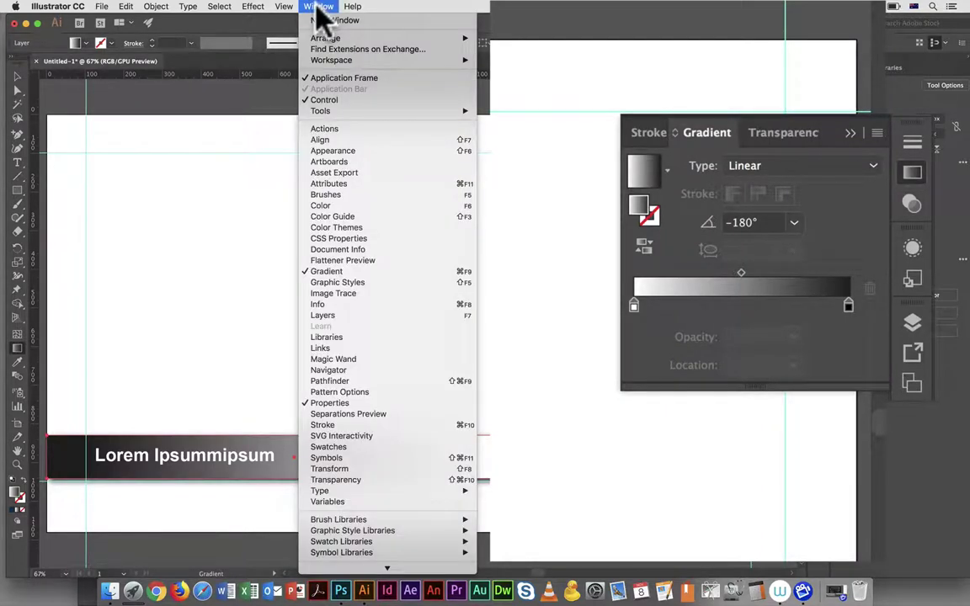
left_click(338, 272)
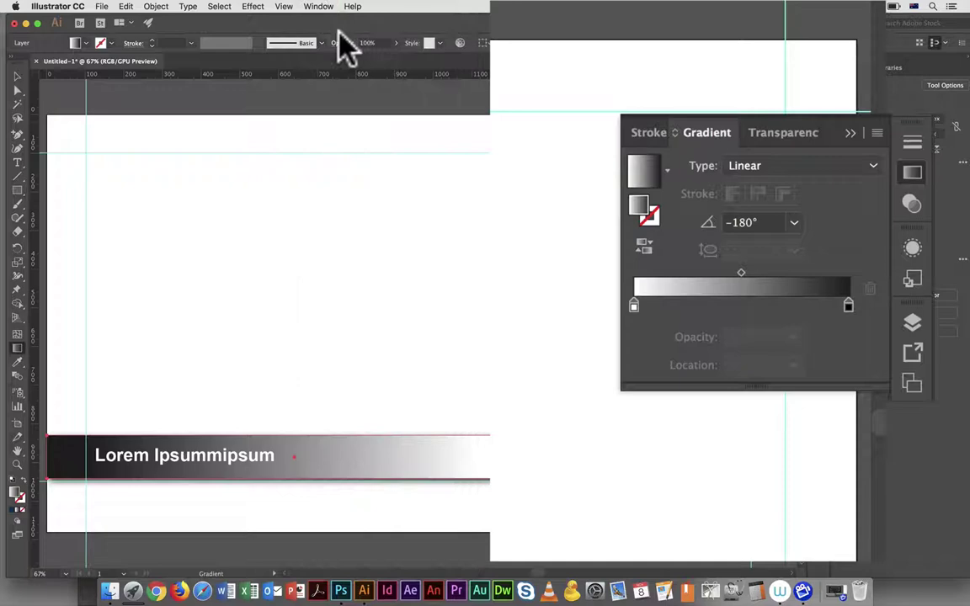
left_click(319, 8)
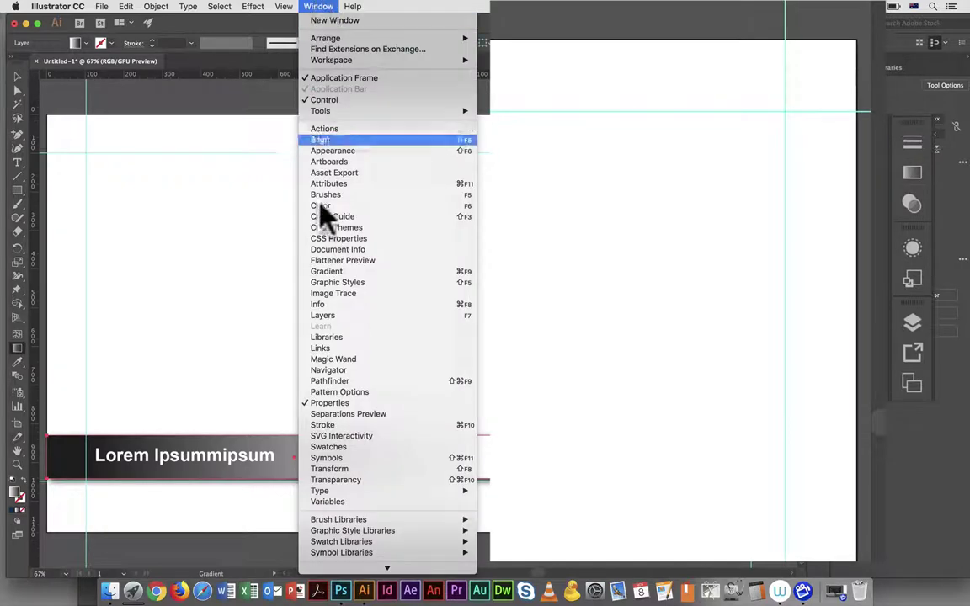
left_click(332, 272)
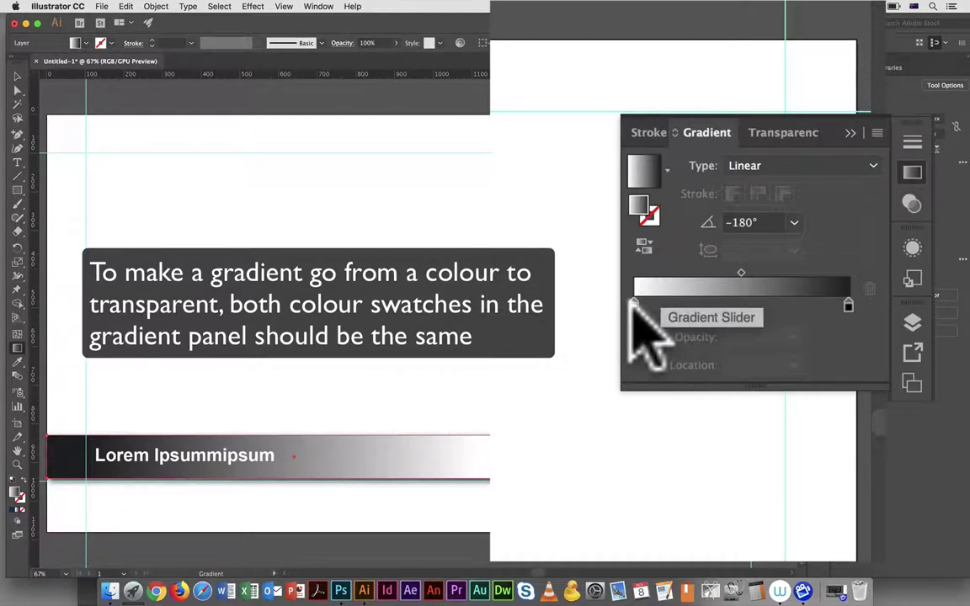
Step: Make the left gradient stop fully black and nudge its position
left_click(634, 304)
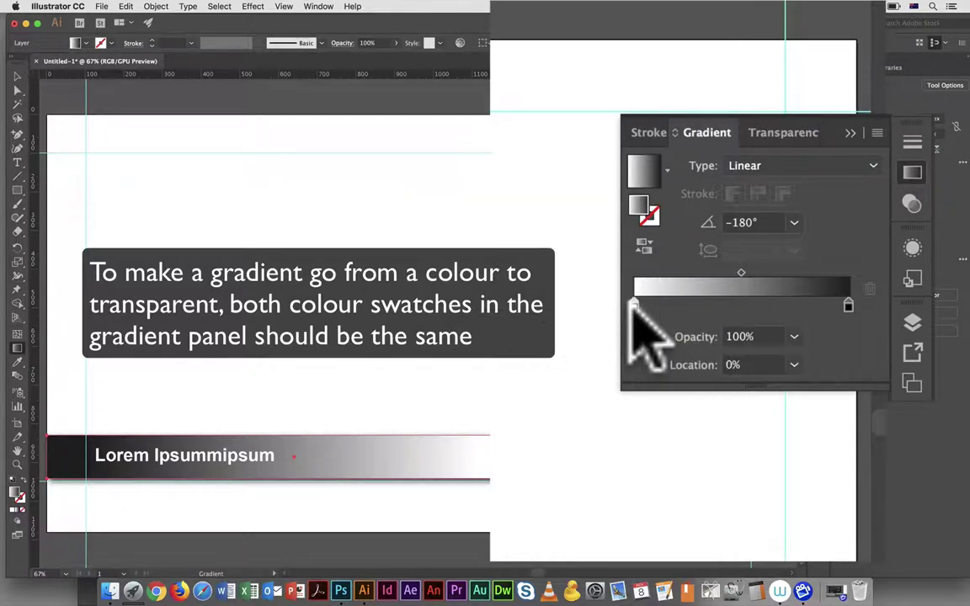
double_click(633, 305)
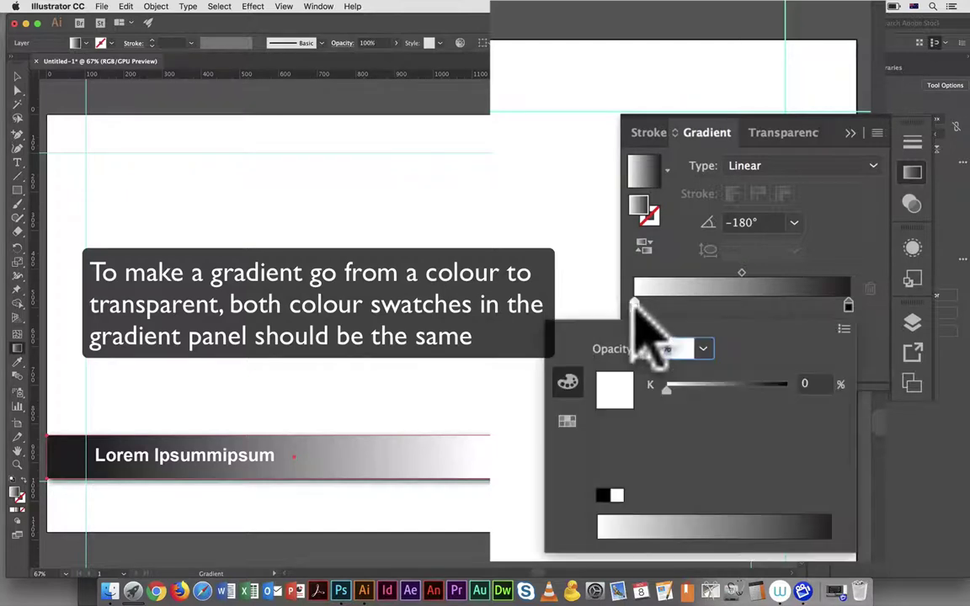
left_click_drag(663, 390, 827, 388)
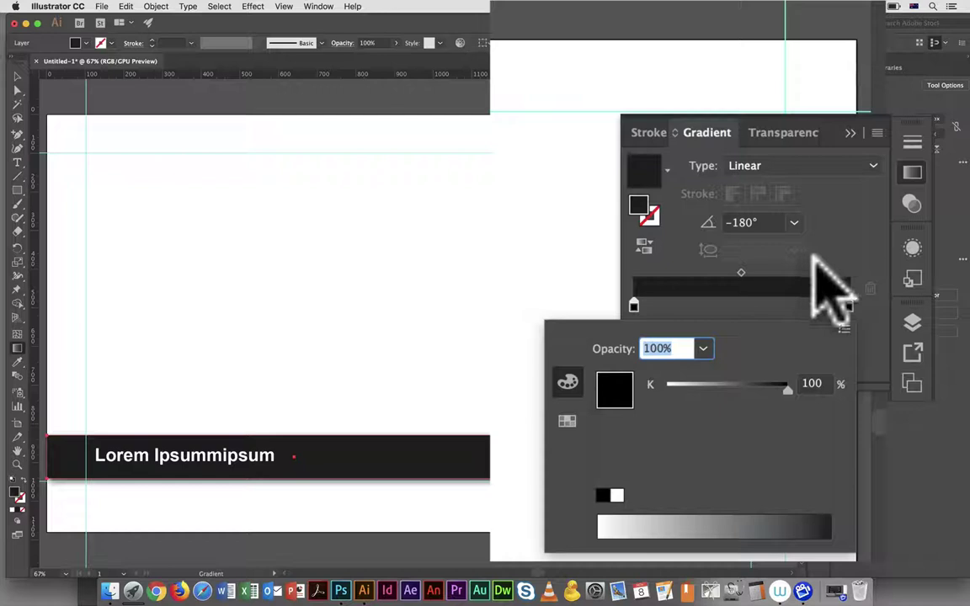
left_click(837, 281)
left_click_drag(633, 307, 584, 320)
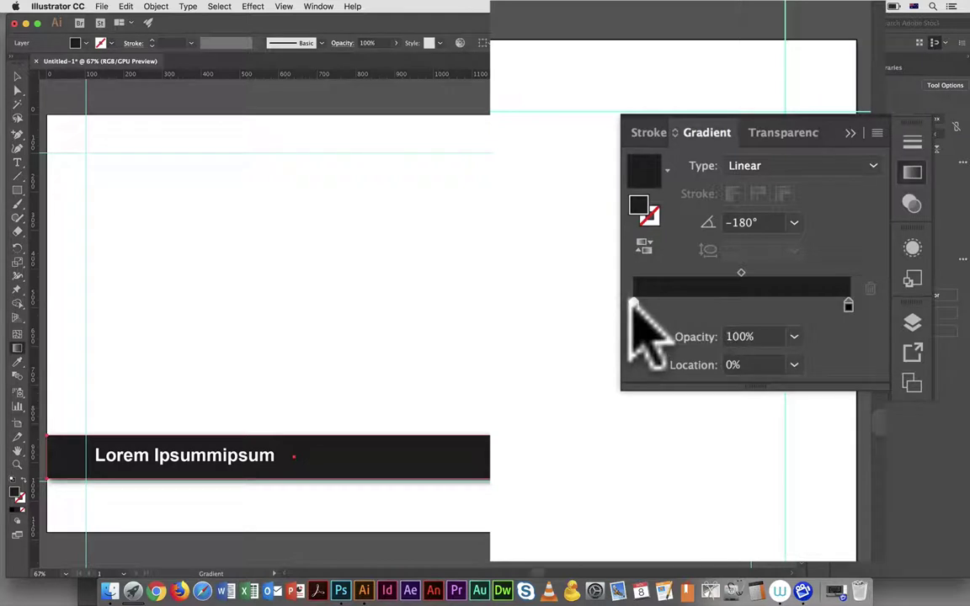
double_click(633, 304)
key("Escape")
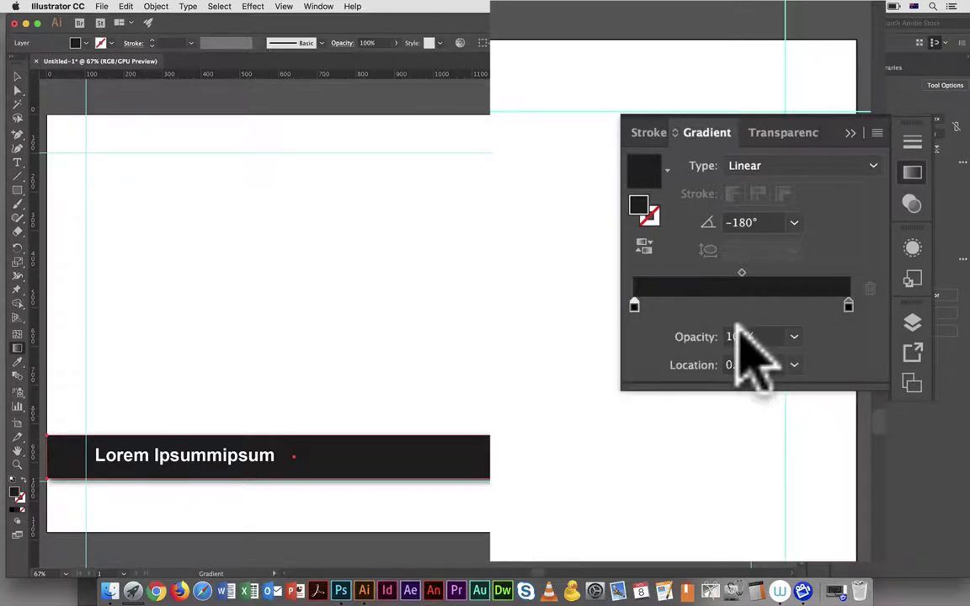
Step: Lower the left stop's opacity from 50% to 30%, then to 10%
left_click(792, 336)
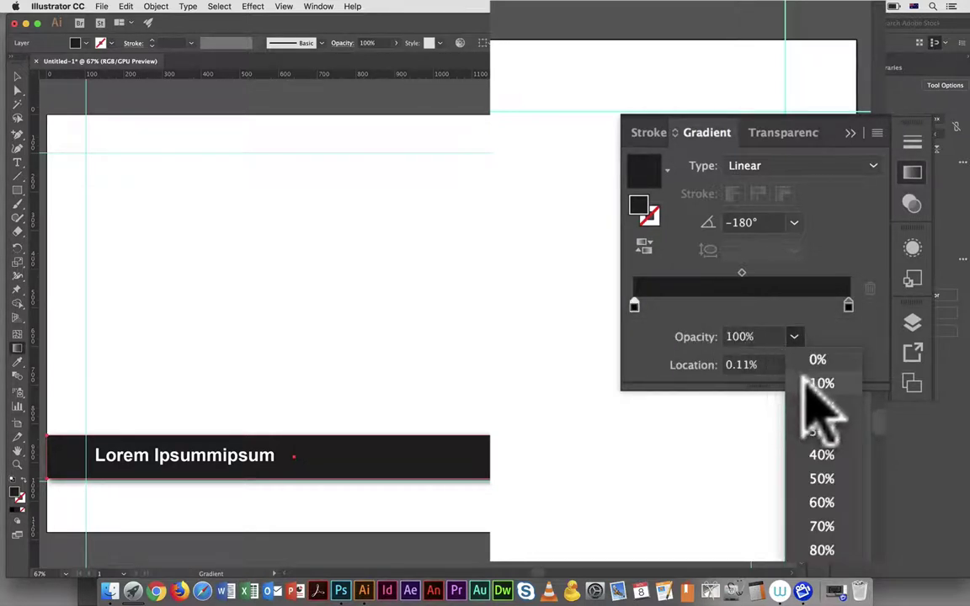
left_click(821, 480)
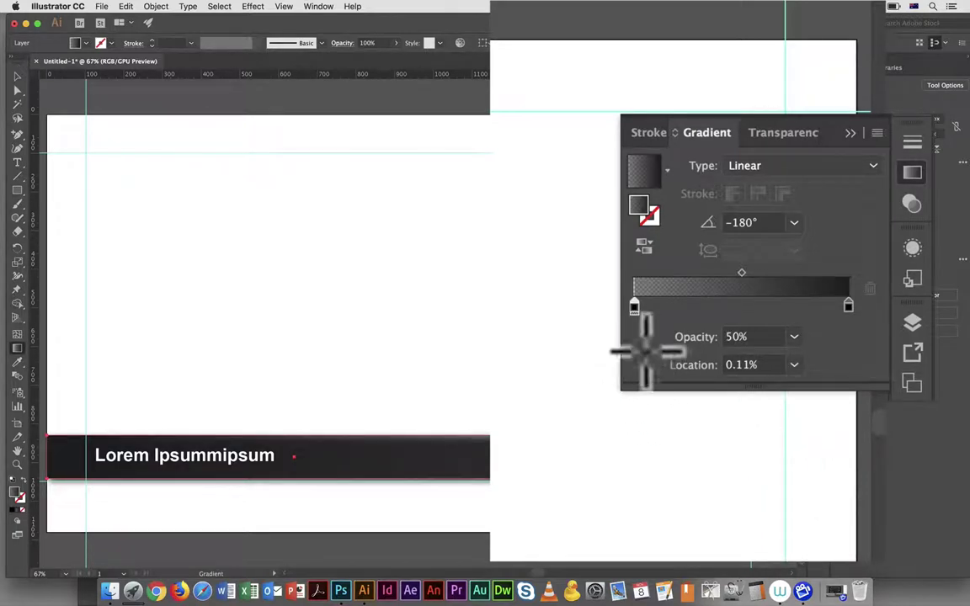
left_click(794, 337)
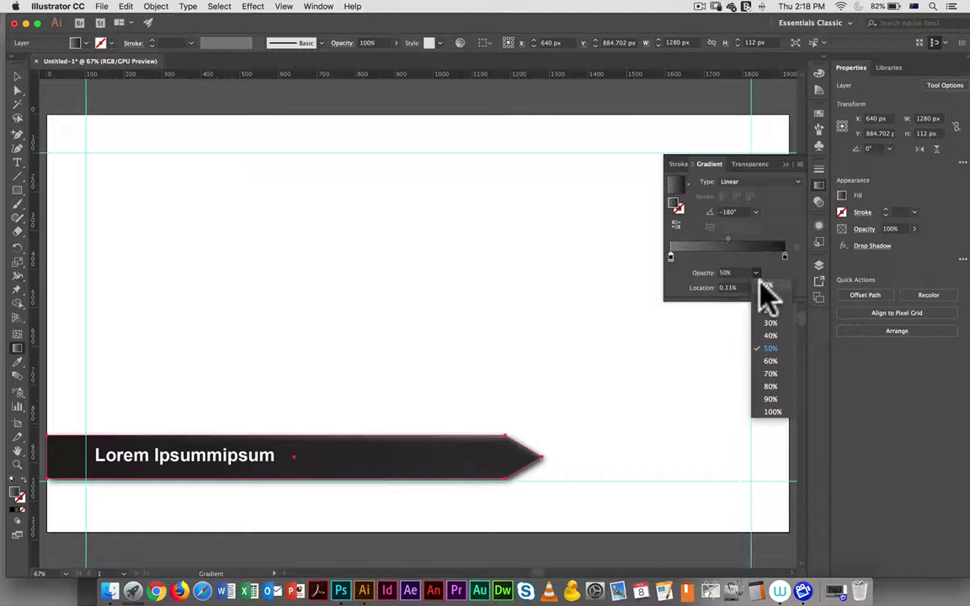
left_click(770, 323)
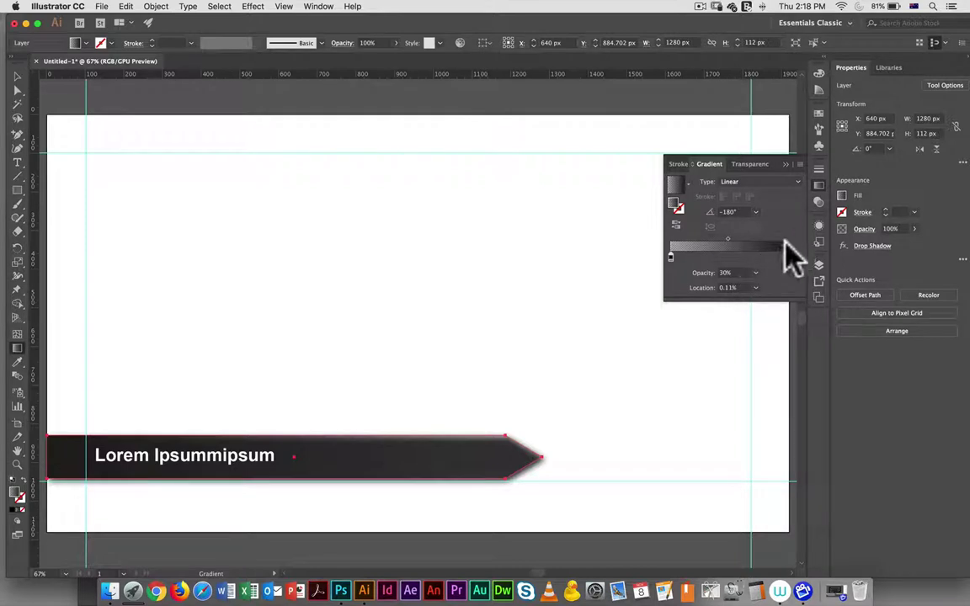
left_click(755, 273)
left_click(769, 298)
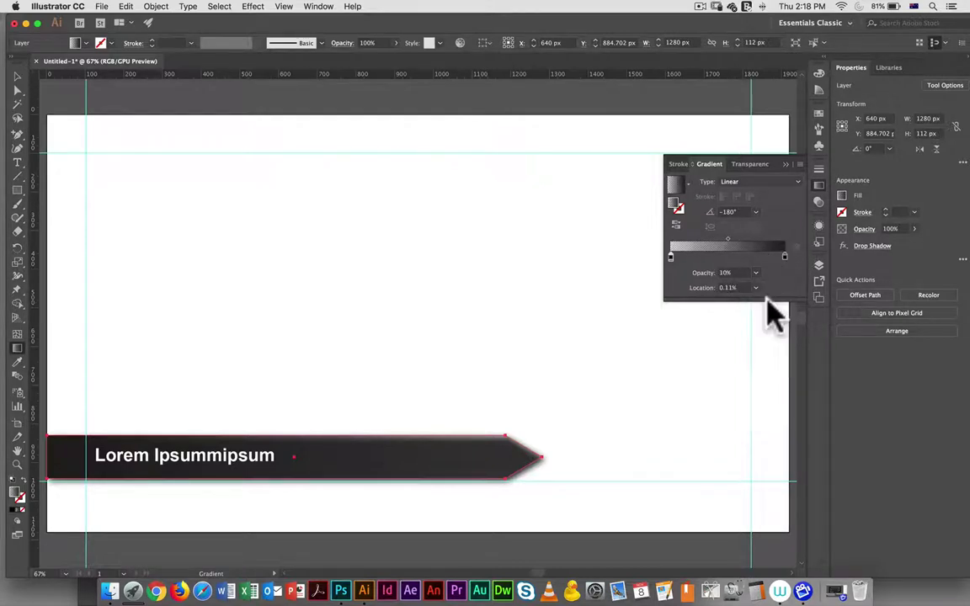
left_click(755, 275)
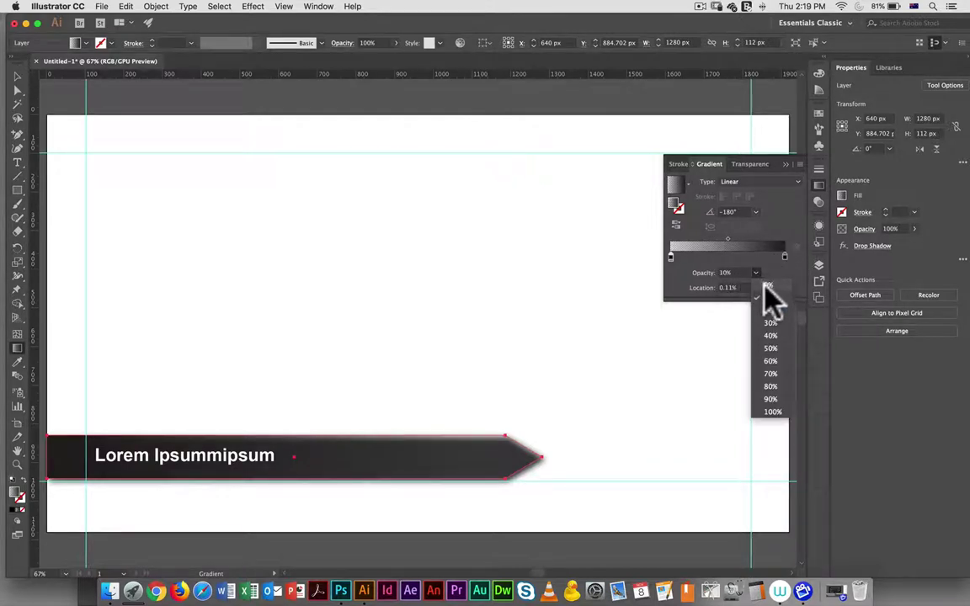
Step: Set the left stop to 0% opacity and move the gradient midpoint to about 23.21%
left_click(766, 285)
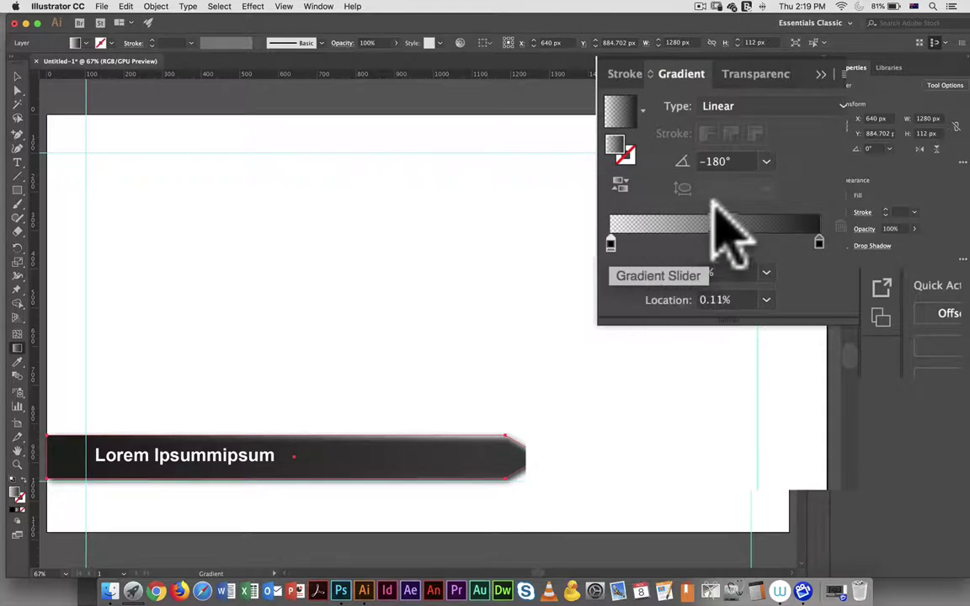
left_click_drag(714, 205, 741, 206)
left_click(740, 208)
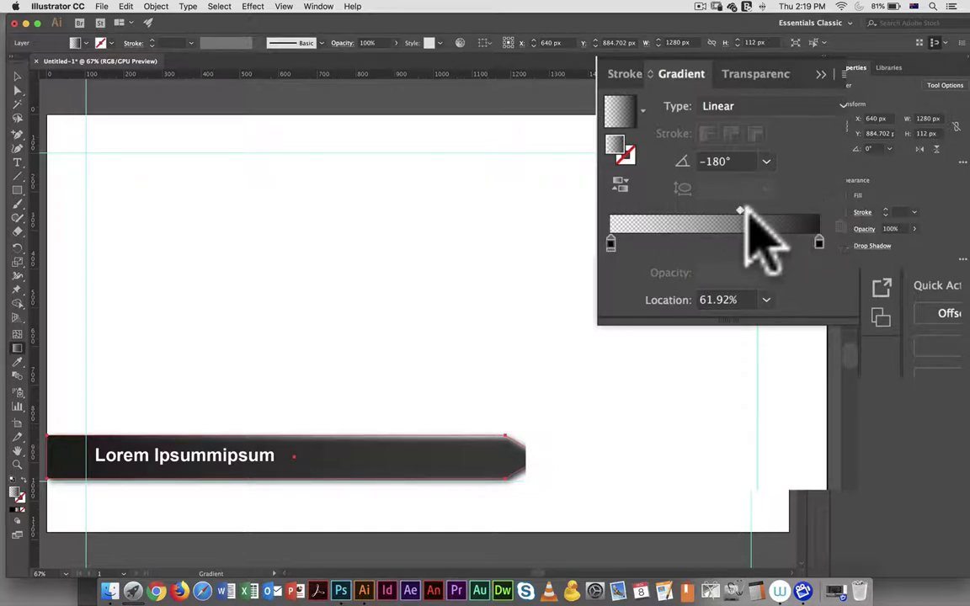
left_click_drag(742, 207, 627, 215)
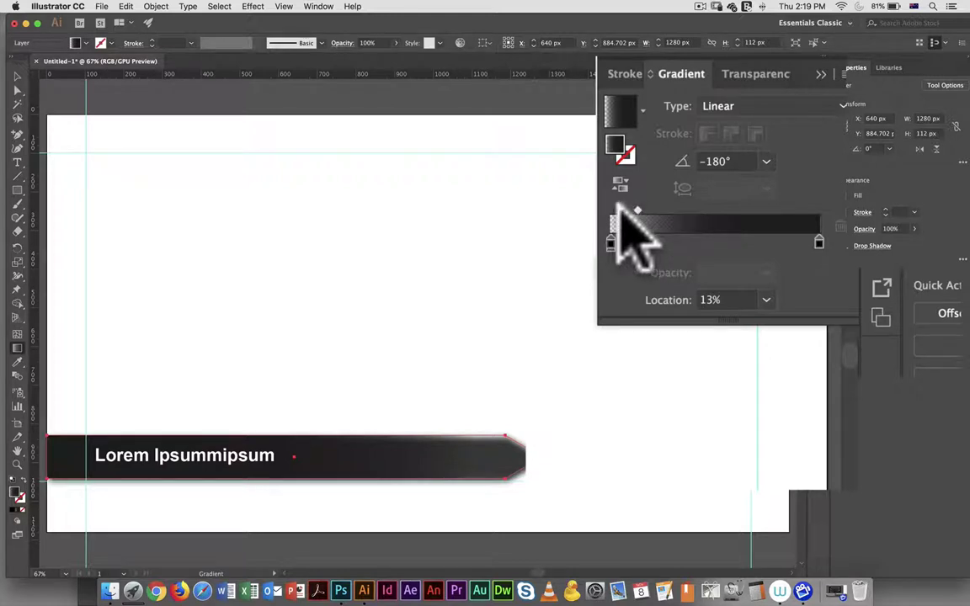
left_click_drag(636, 210, 659, 210)
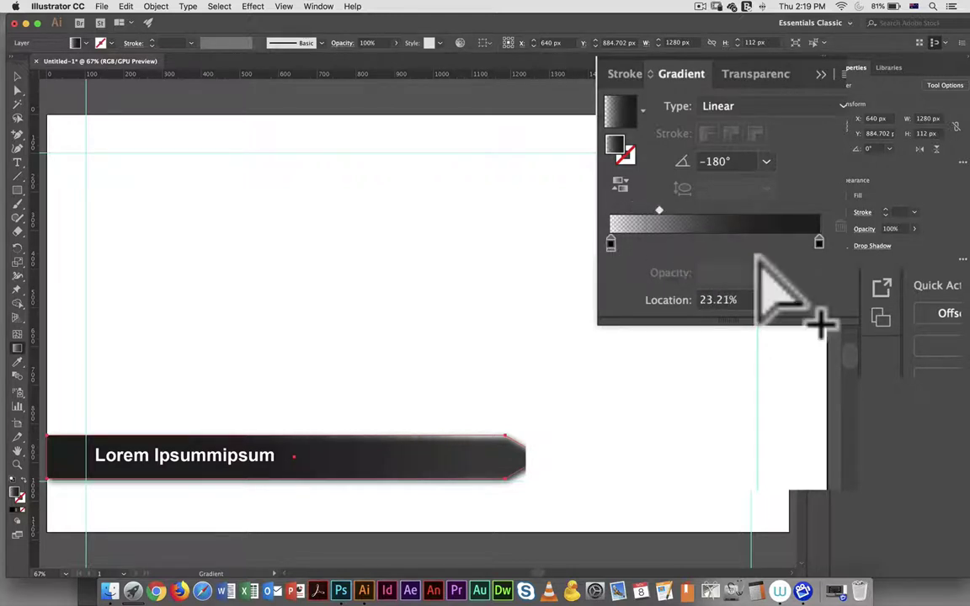
Step: Recolour the opaque stop in RGB to light blue 5C98C7 (R92 G152 B199)
left_click(819, 244)
double_click(819, 243)
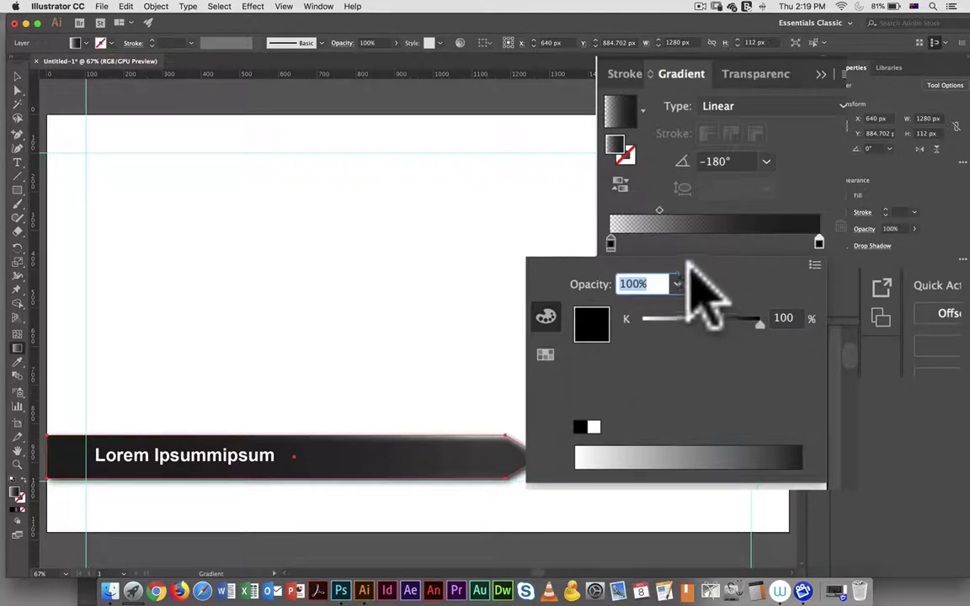
left_click(814, 264)
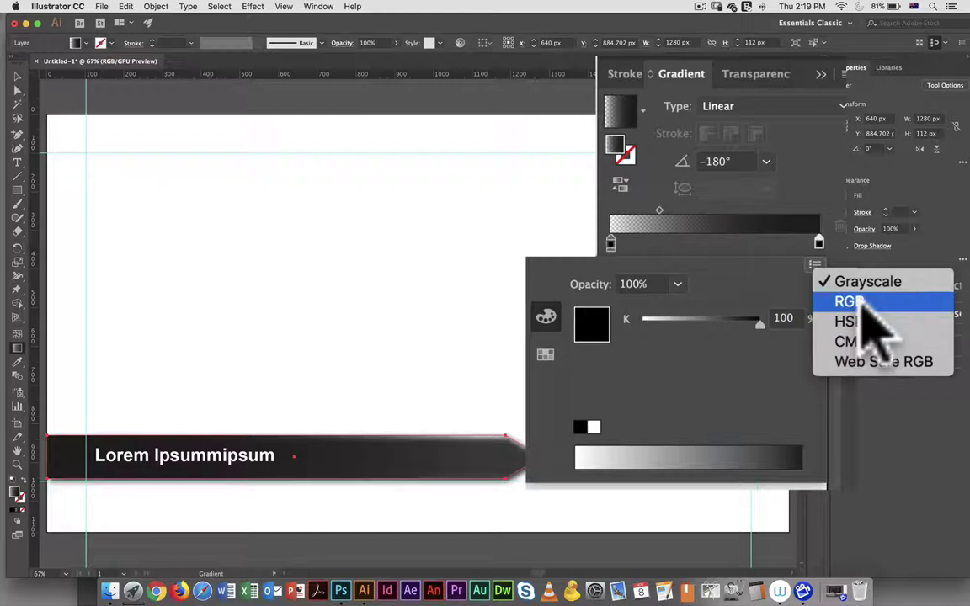
left_click(863, 301)
left_click_drag(644, 389, 710, 384)
left_click_drag(644, 354, 677, 354)
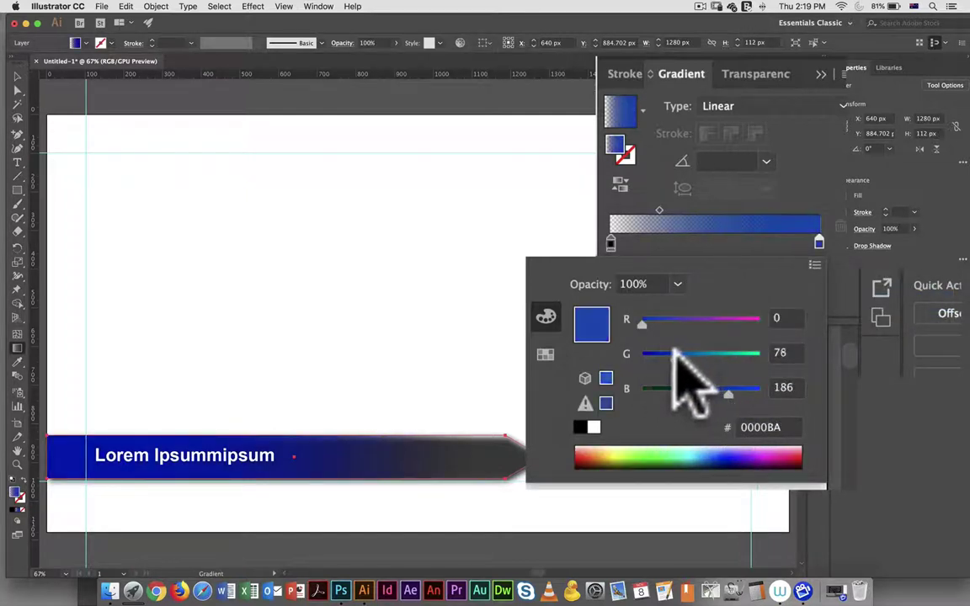
left_click_drag(642, 320, 672, 320)
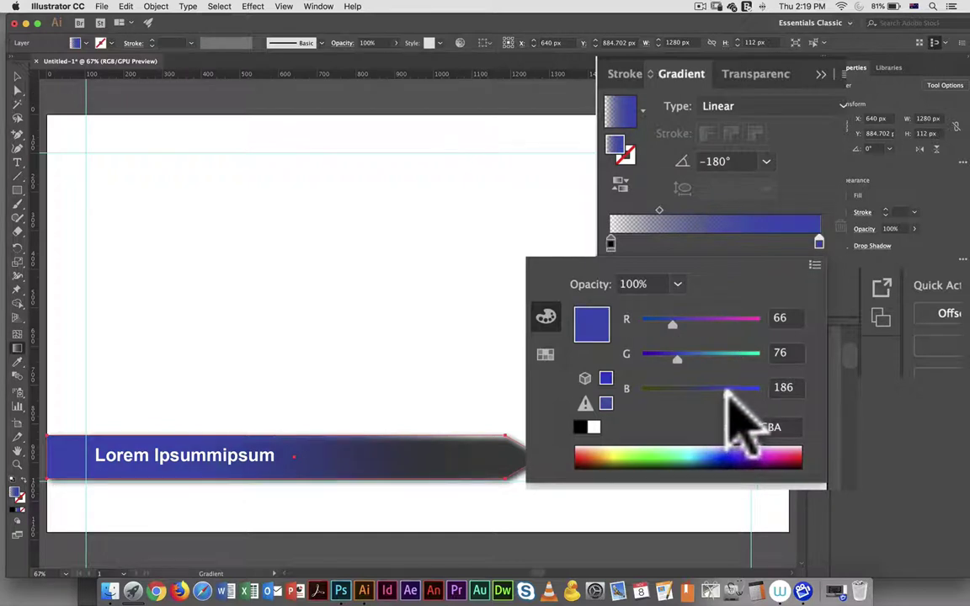
left_click_drag(728, 394, 703, 392)
left_click_drag(671, 321, 685, 322)
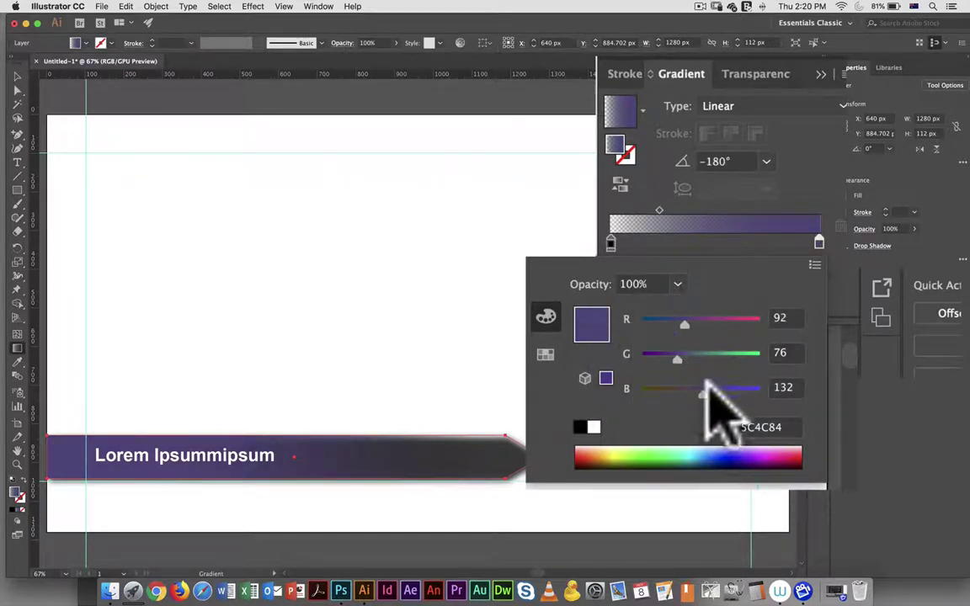
left_click_drag(713, 390, 705, 357)
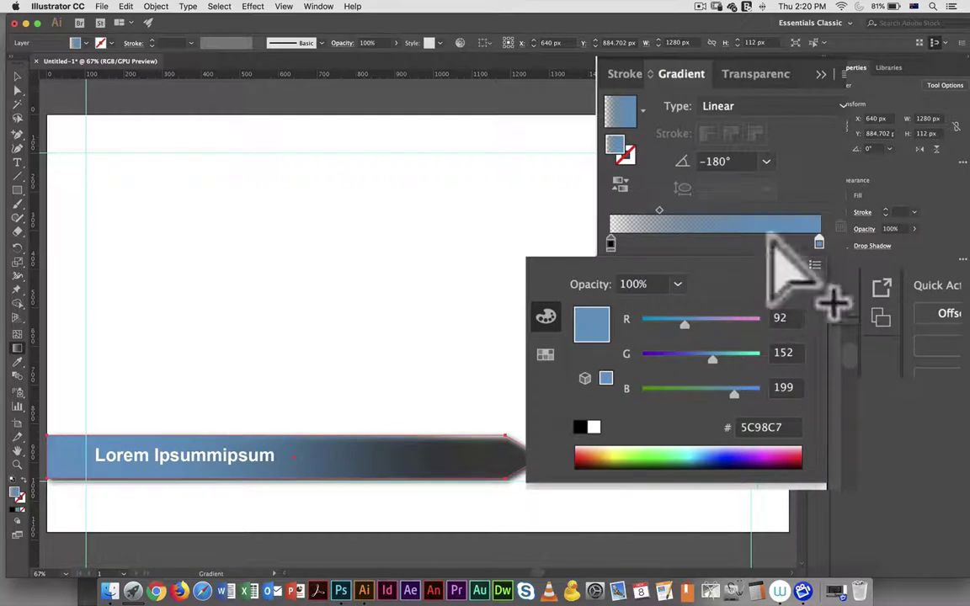
Step: Copy the stop's 5C98C7 hex value to the clipboard
double_click(817, 243)
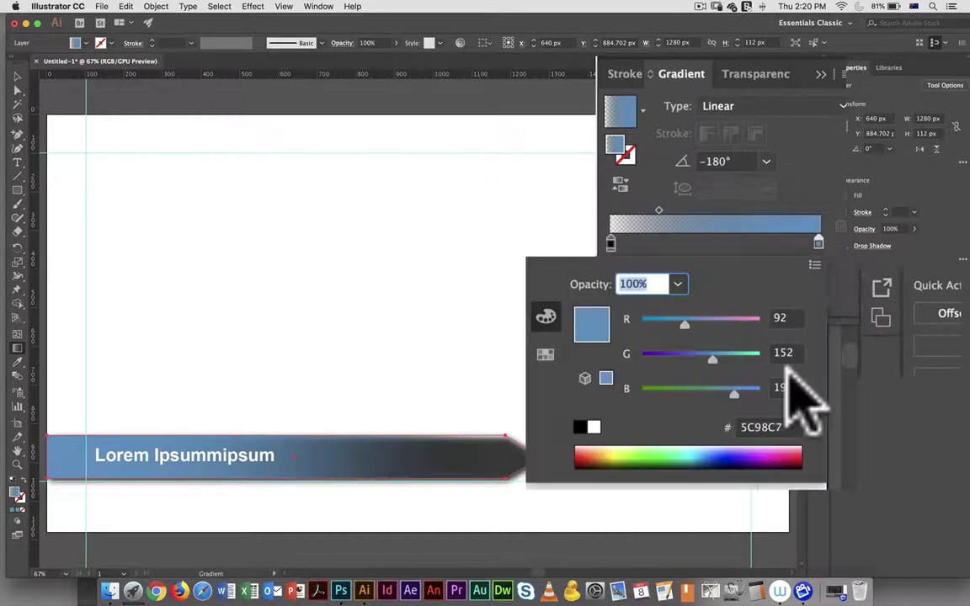
left_click_drag(794, 427, 704, 407)
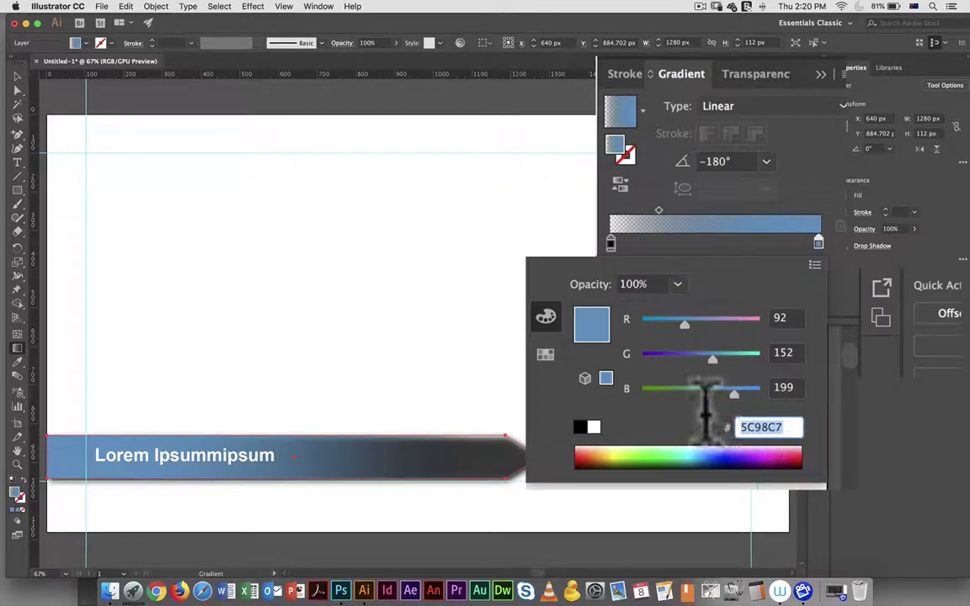
key("super+c")
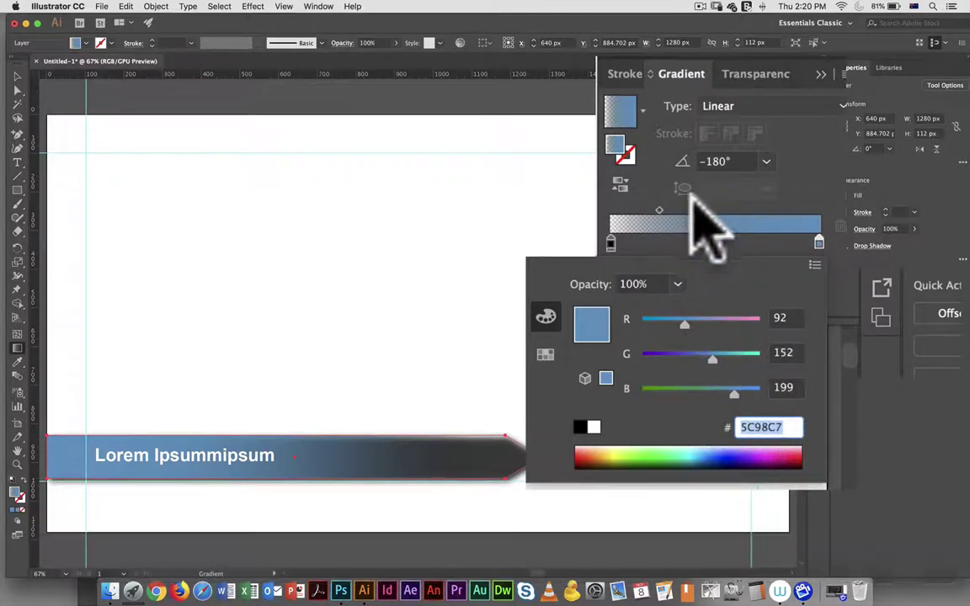
left_click(693, 195)
Step: Paste 5C98C7 as the transparent left stop's RGB hex colour
double_click(611, 243)
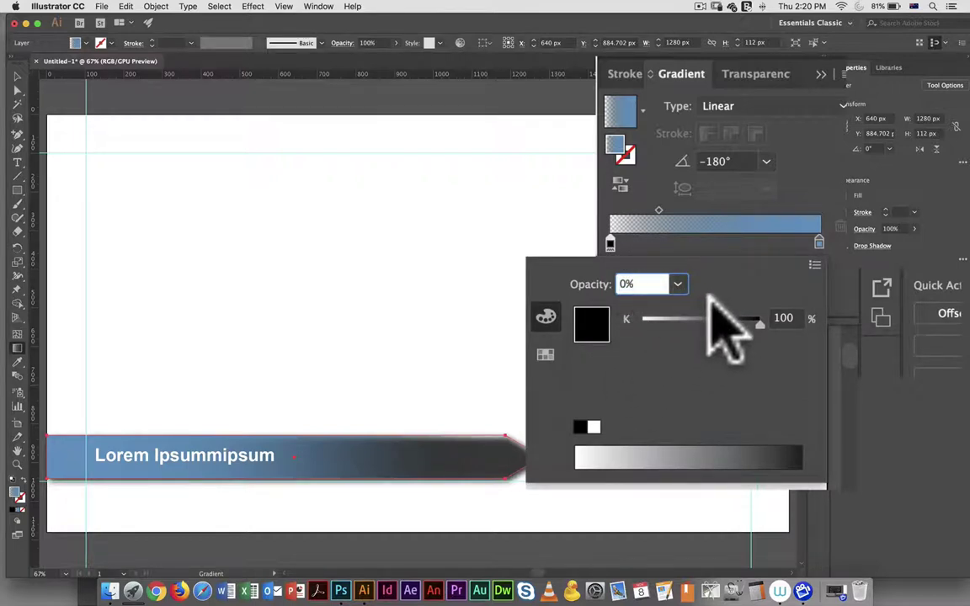
left_click(813, 265)
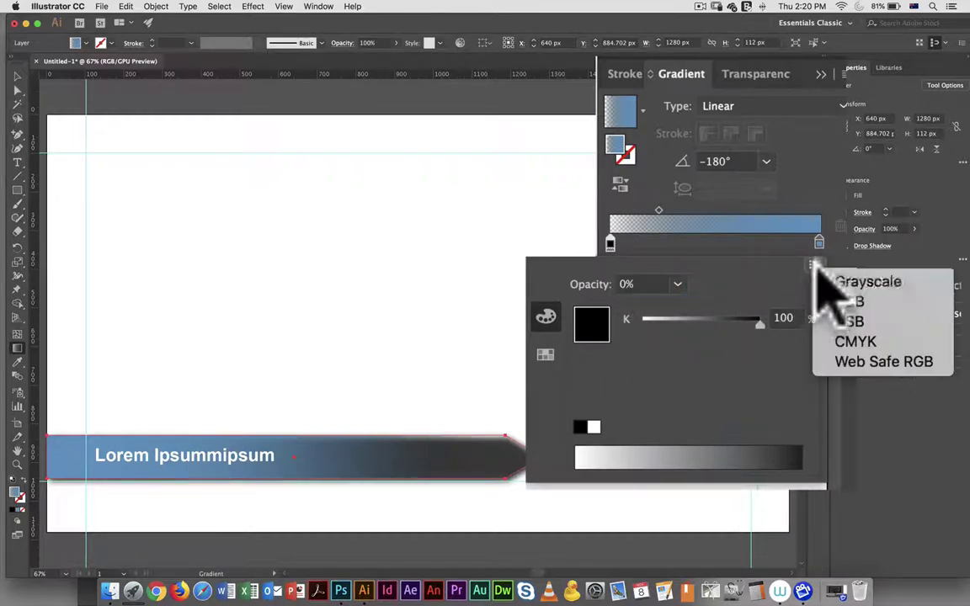
left_click(849, 302)
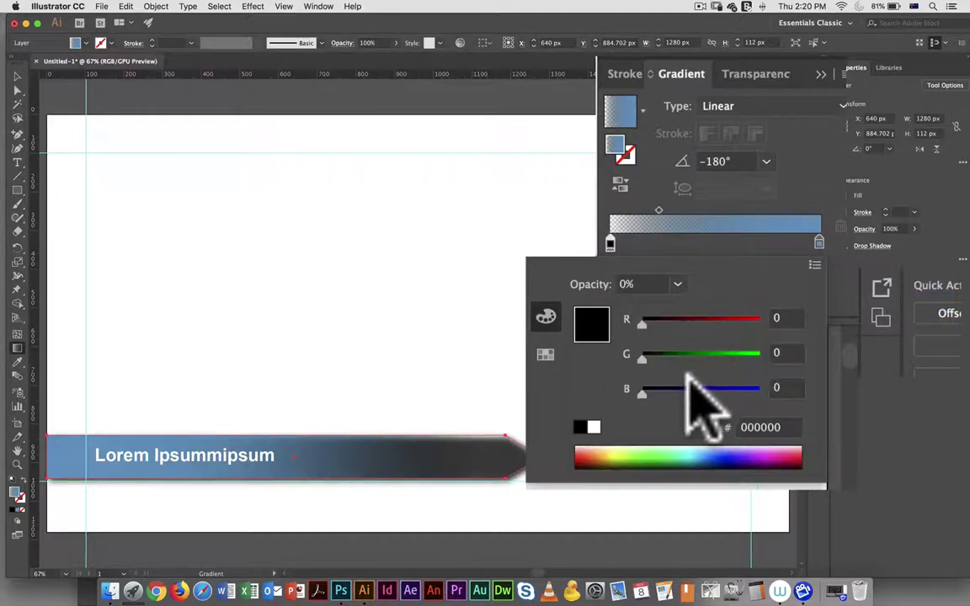
left_click(779, 427)
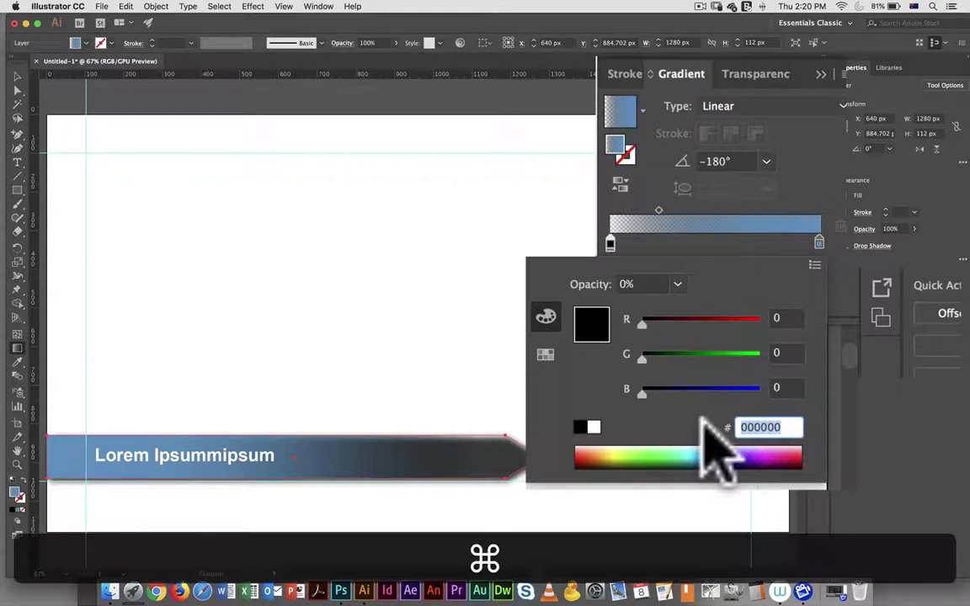
key("super+v")
key("Return")
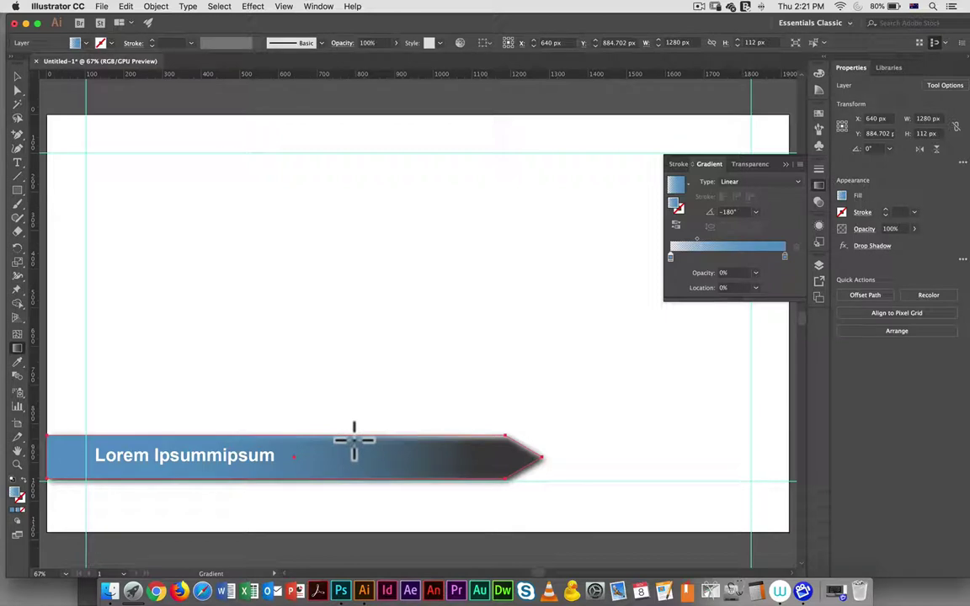
Step: Save the document as BasicLowerThird.ai in the Logos folder in Illustrator format
left_click(820, 264)
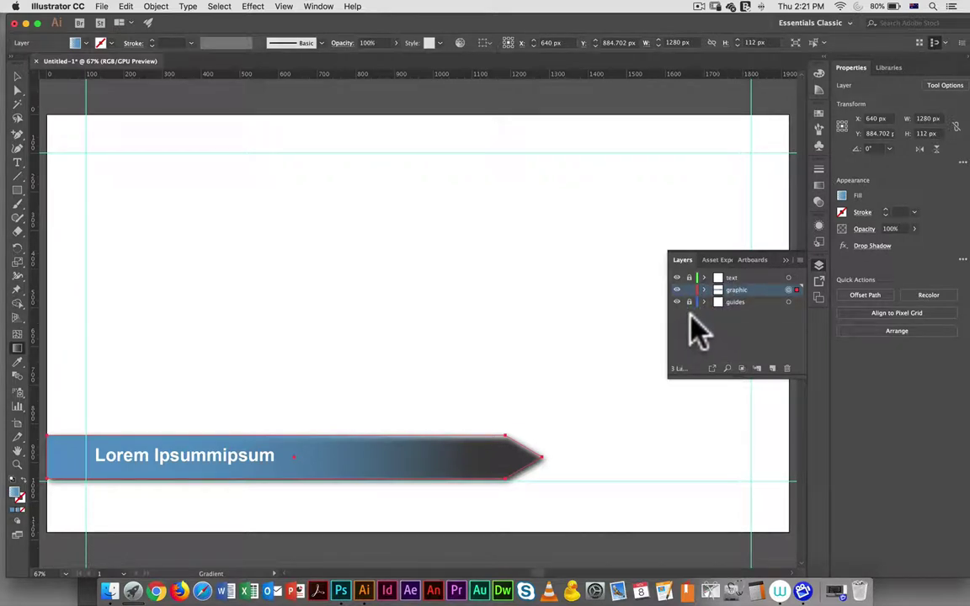
key("super+s")
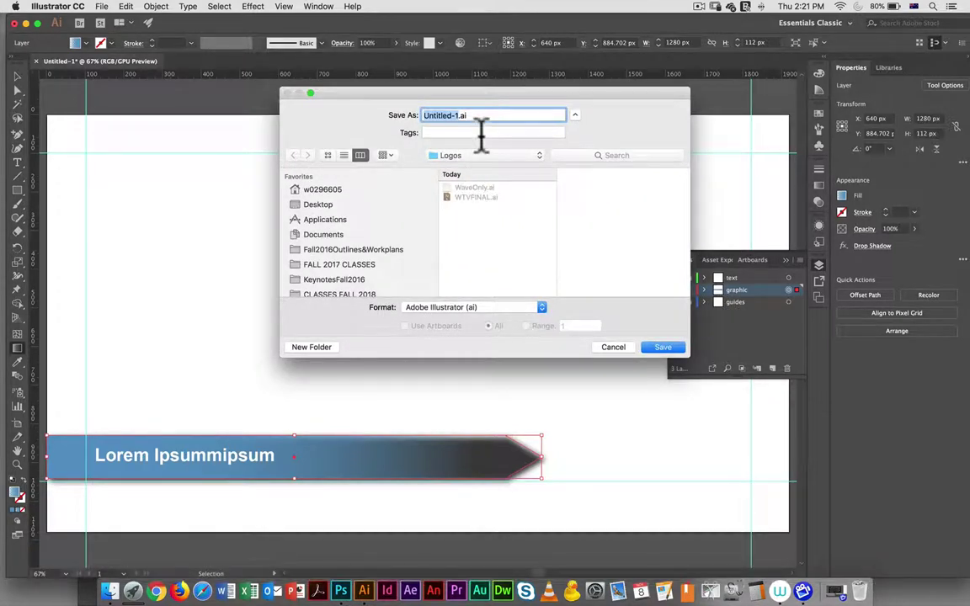
type("Bas")
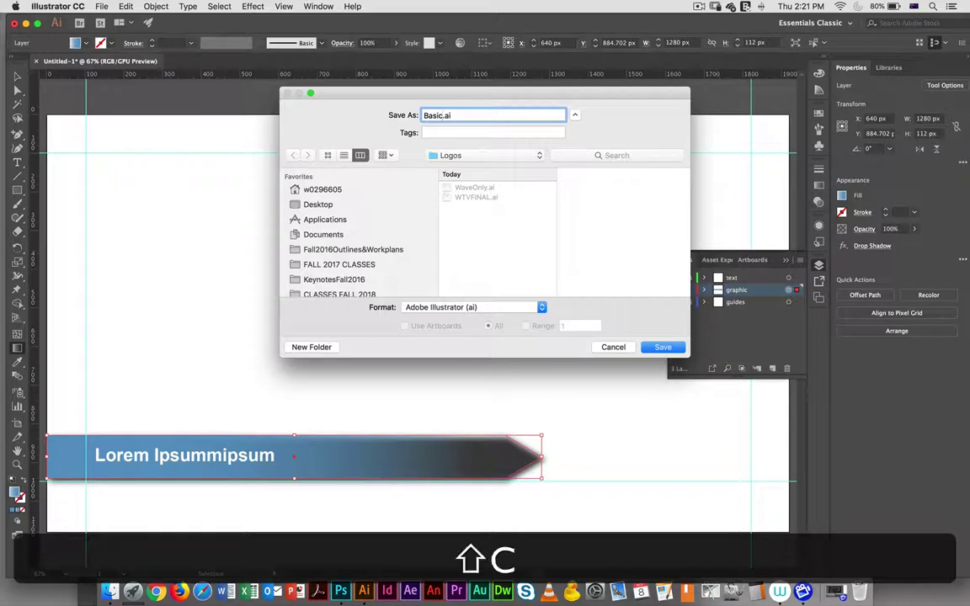
type("icLower")
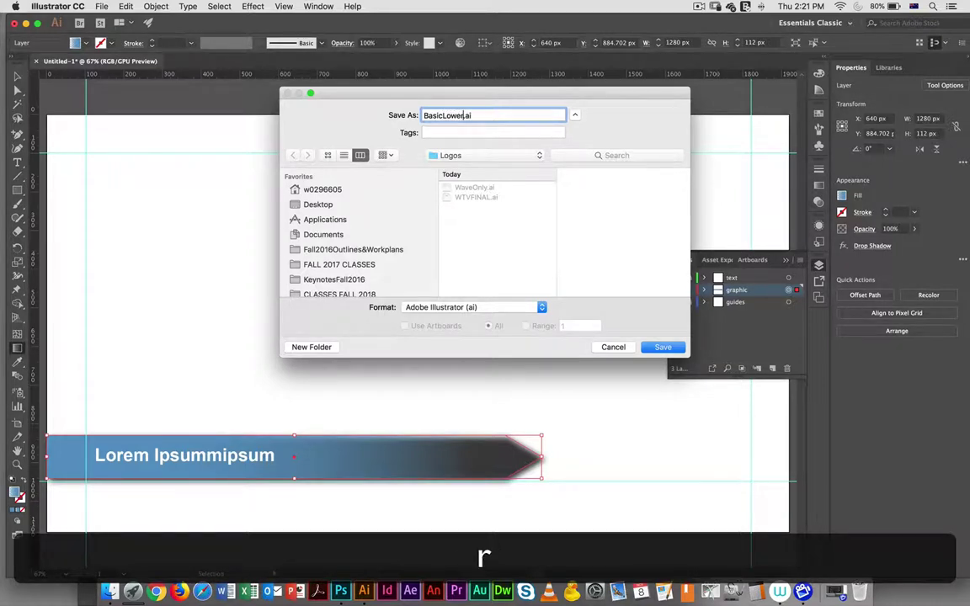
type("Third")
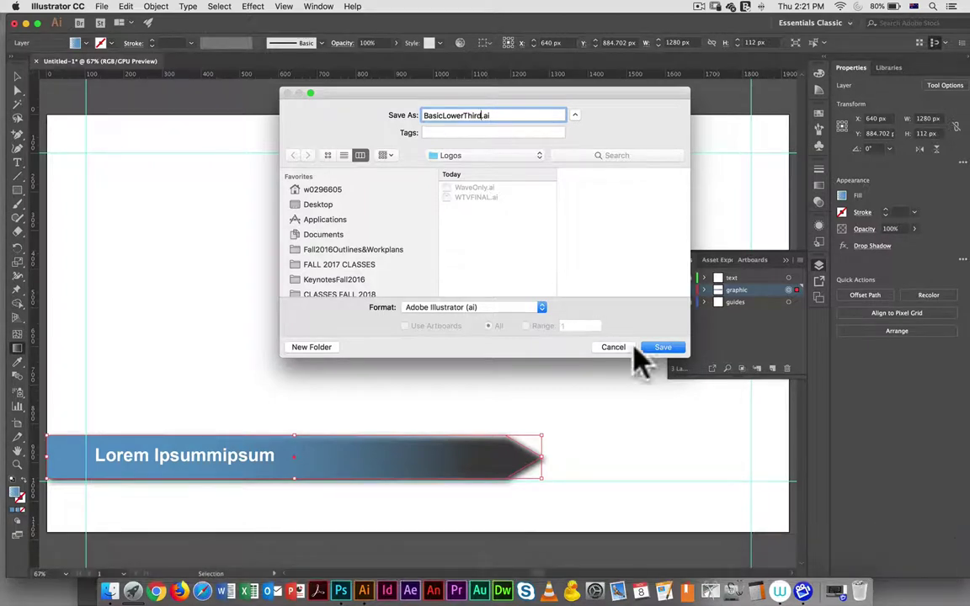
left_click(664, 347)
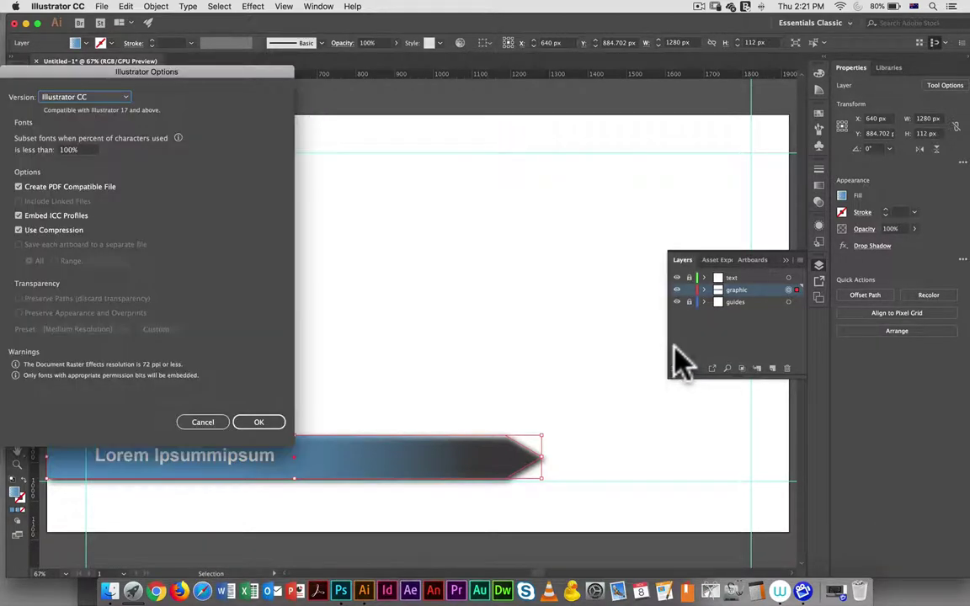
left_click(258, 421)
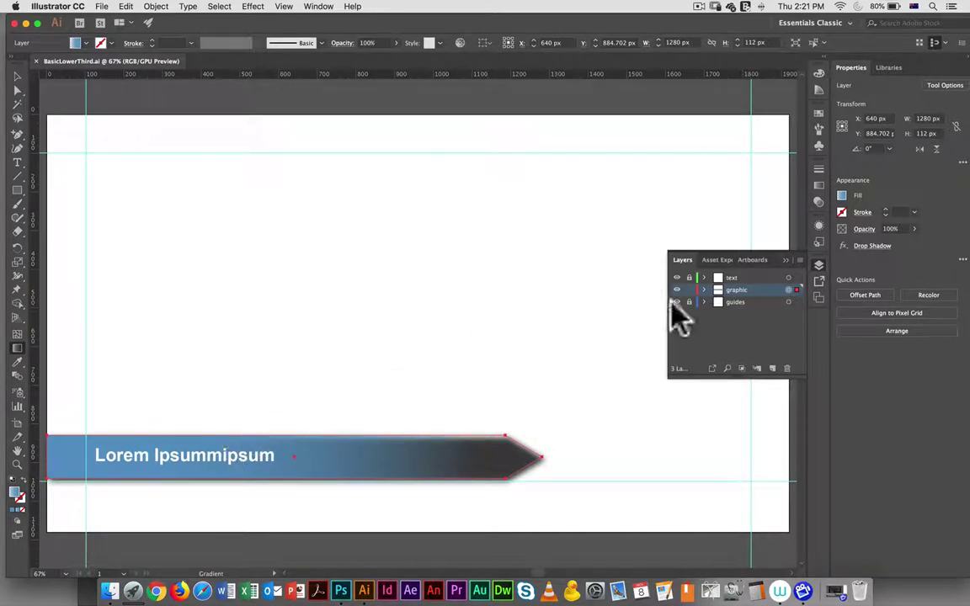
Step: Lock the guides layer and open WaveOnly.ai from the Logos folder
left_click(689, 301)
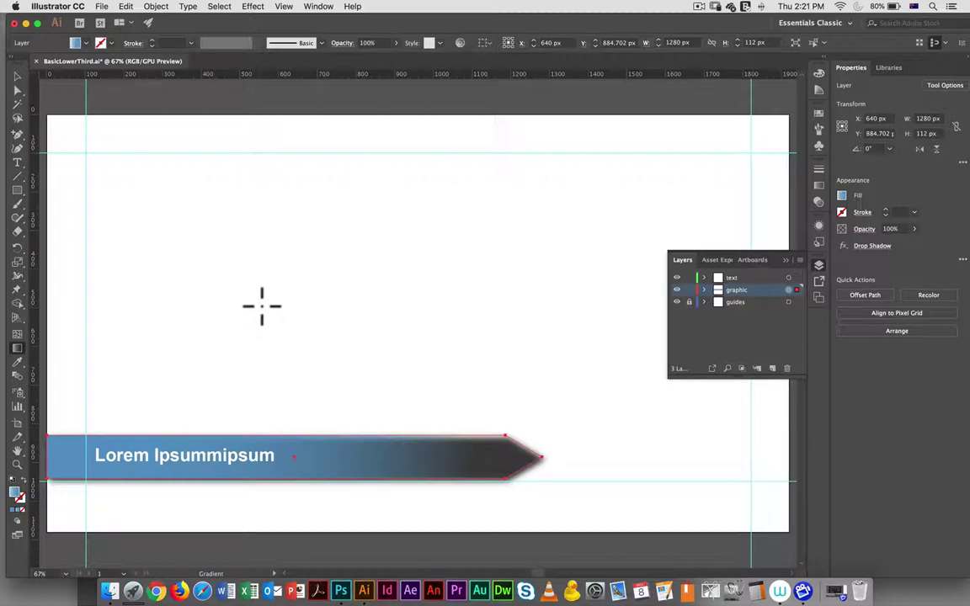
left_click(105, 6)
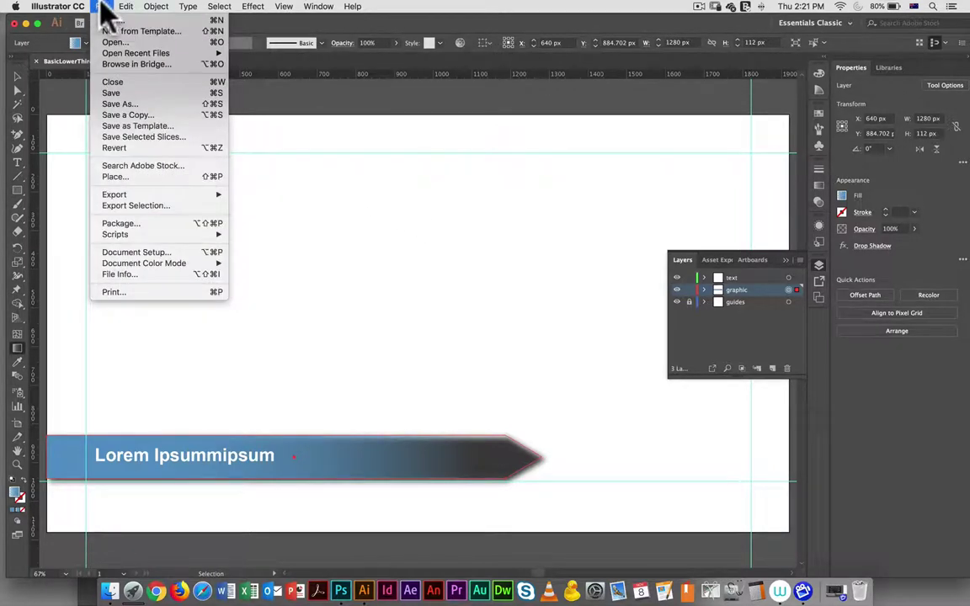
mouse_move(132, 202)
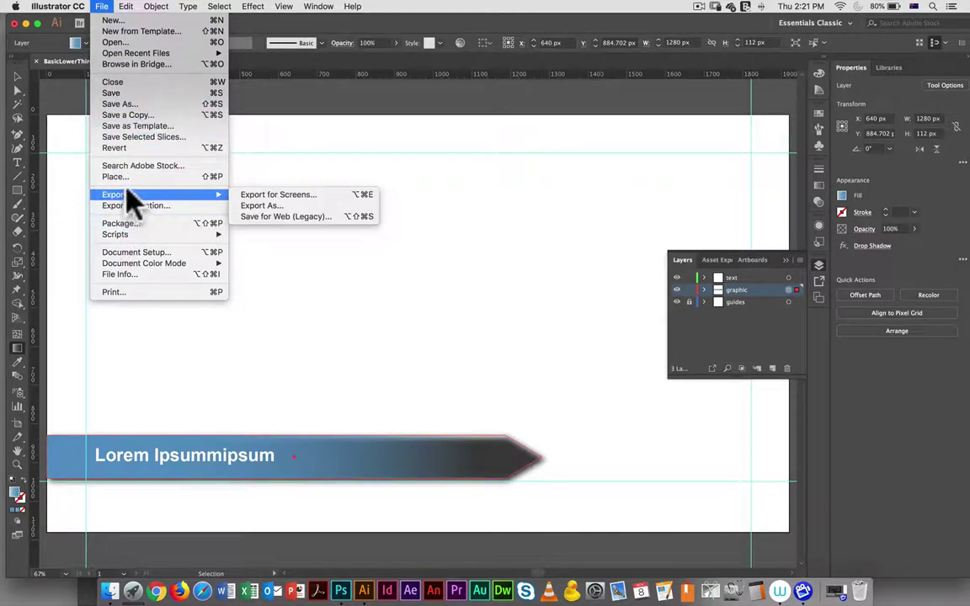
left_click(122, 42)
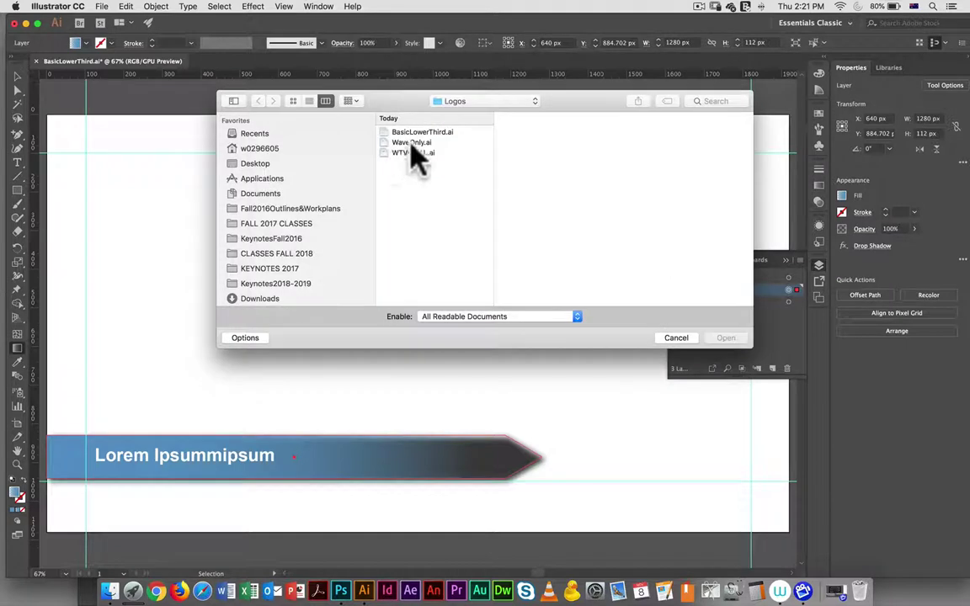
left_click(414, 144)
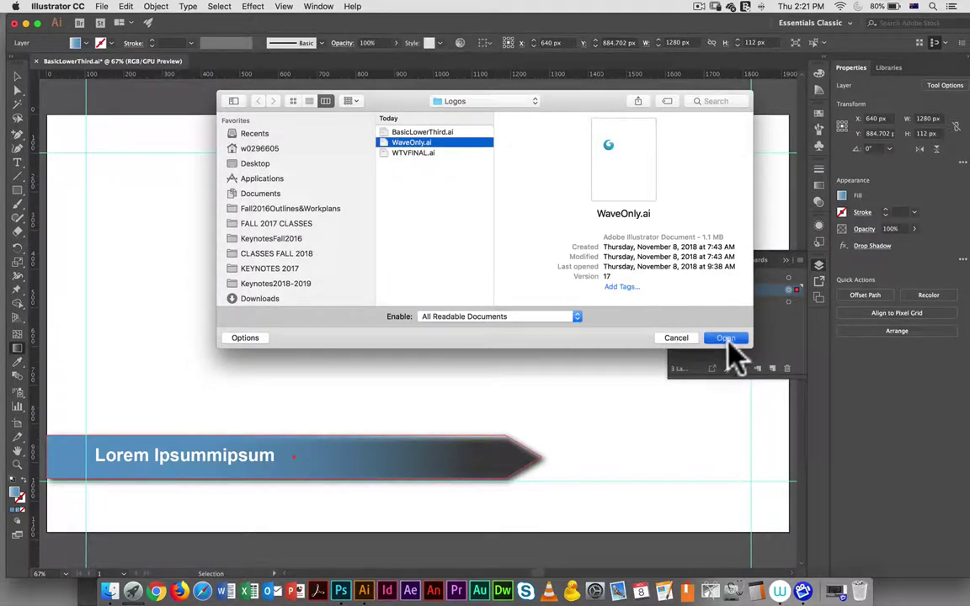
left_click(727, 340)
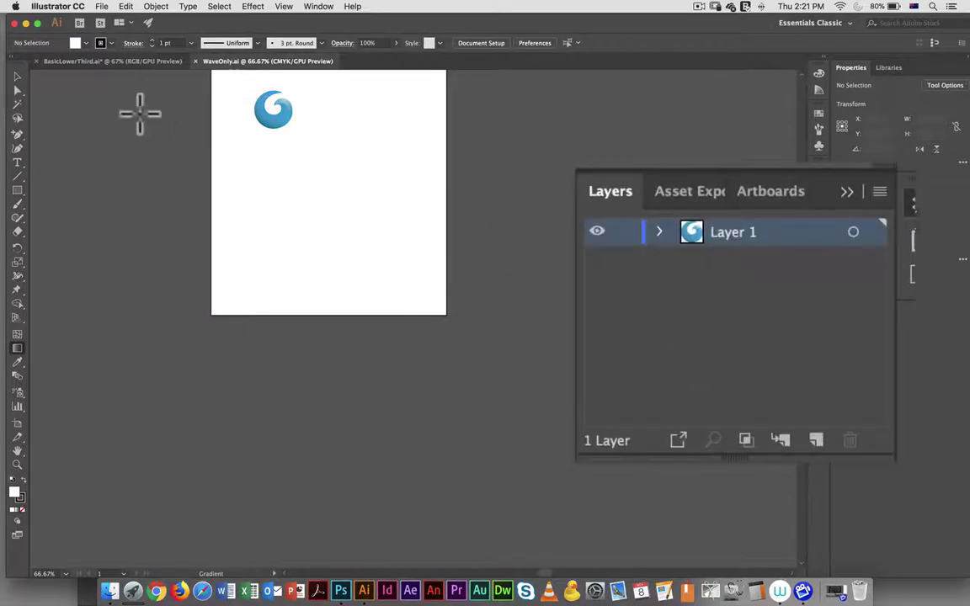
Step: Marquee-select the whole wave logo in WaveOnly.ai, copy it, and return to BasicLowerThird.ai
left_click(16, 75)
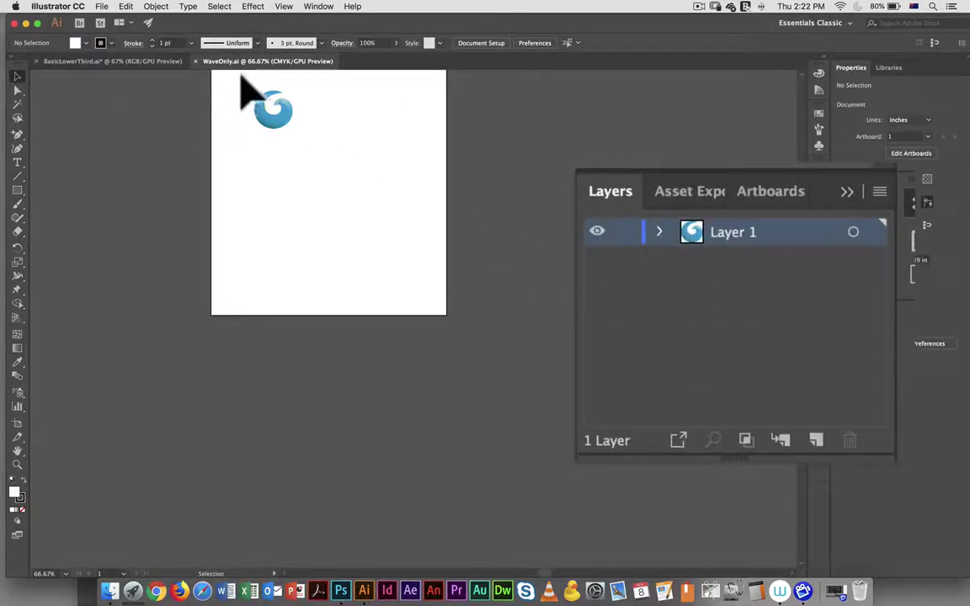
left_click_drag(241, 75, 356, 212)
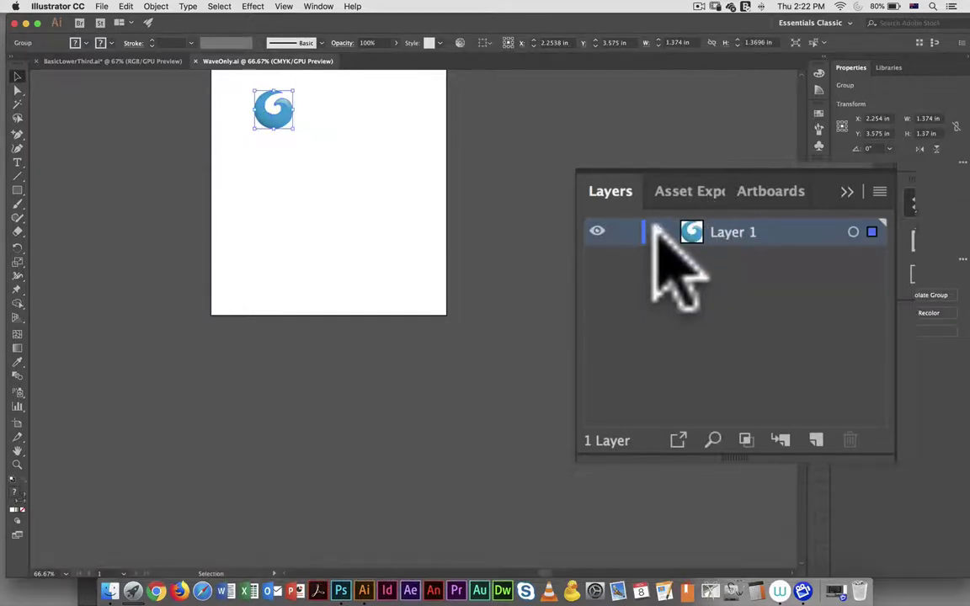
left_click(659, 232)
left_click(689, 260)
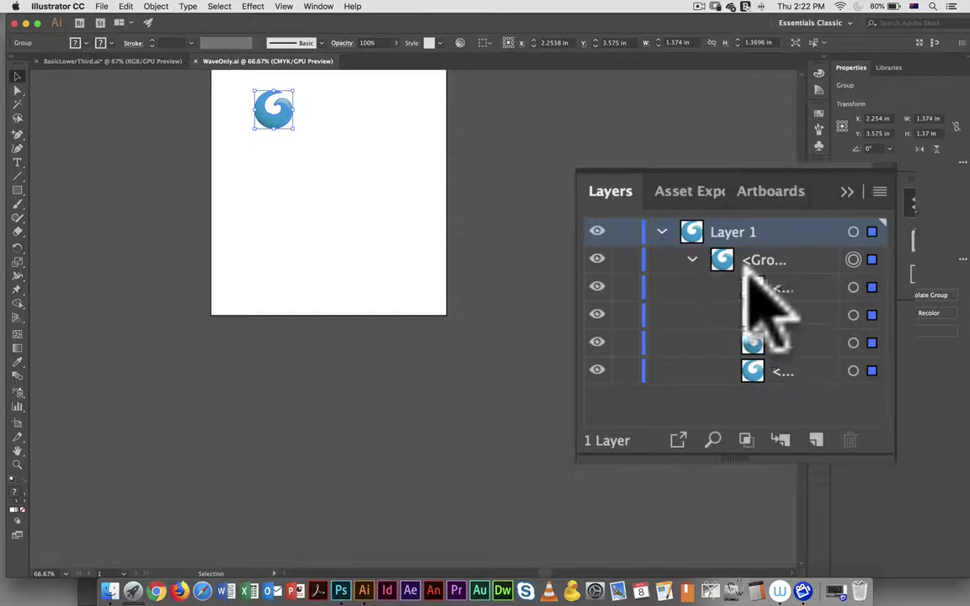
key("super+h")
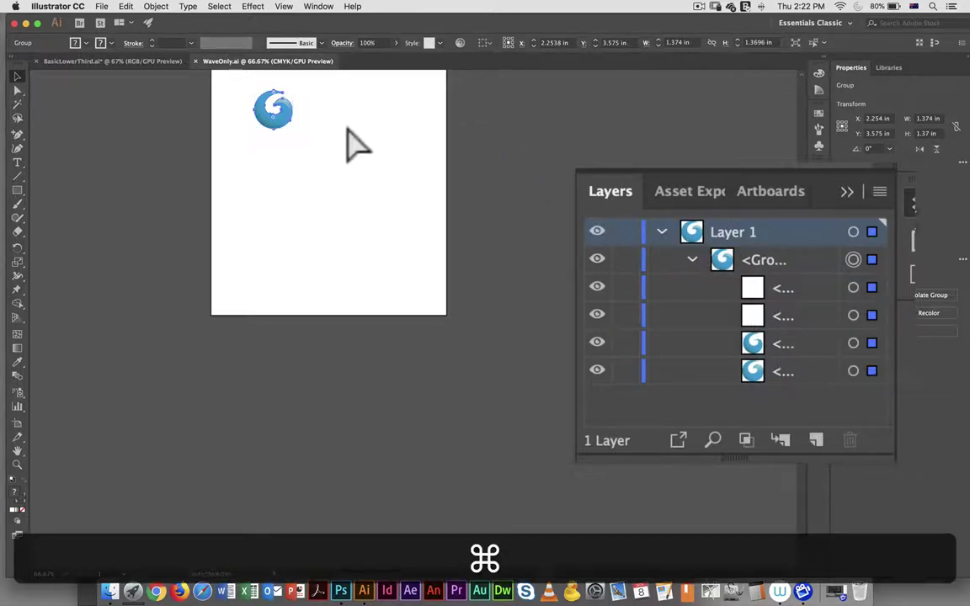
key("super+c")
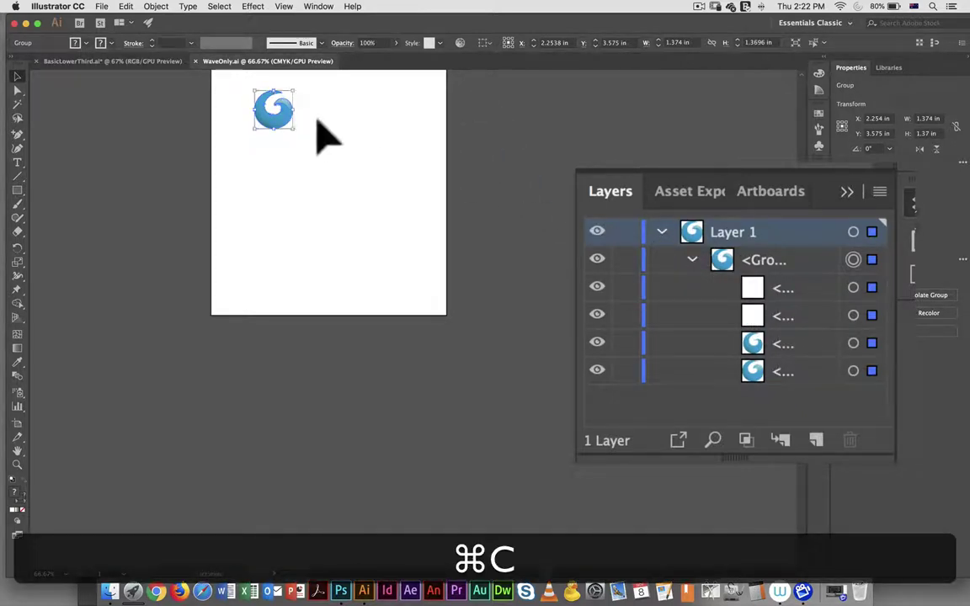
left_click(133, 60)
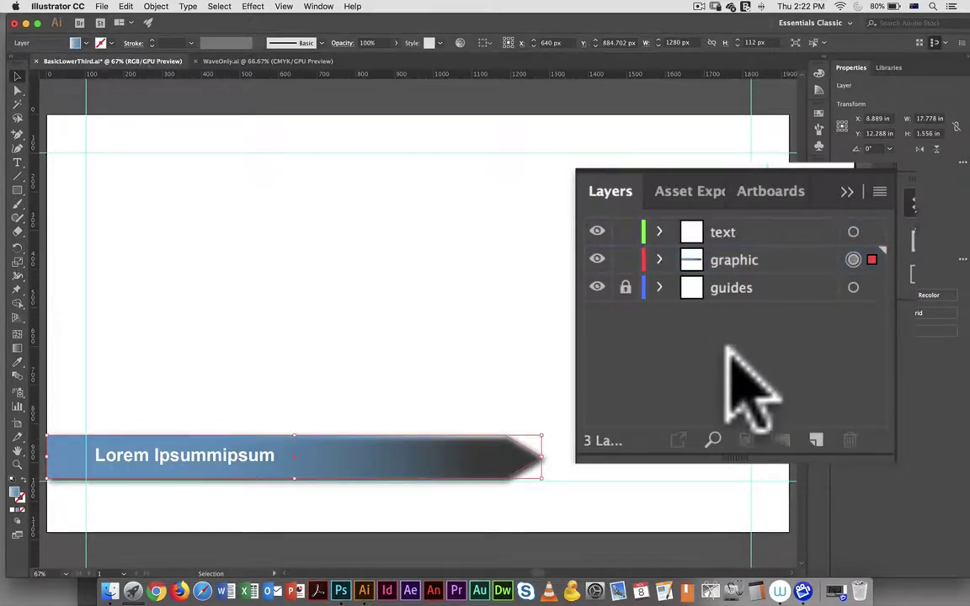
Step: Create a new layer named 'wave' and paste the copied logo onto it
left_click(815, 440)
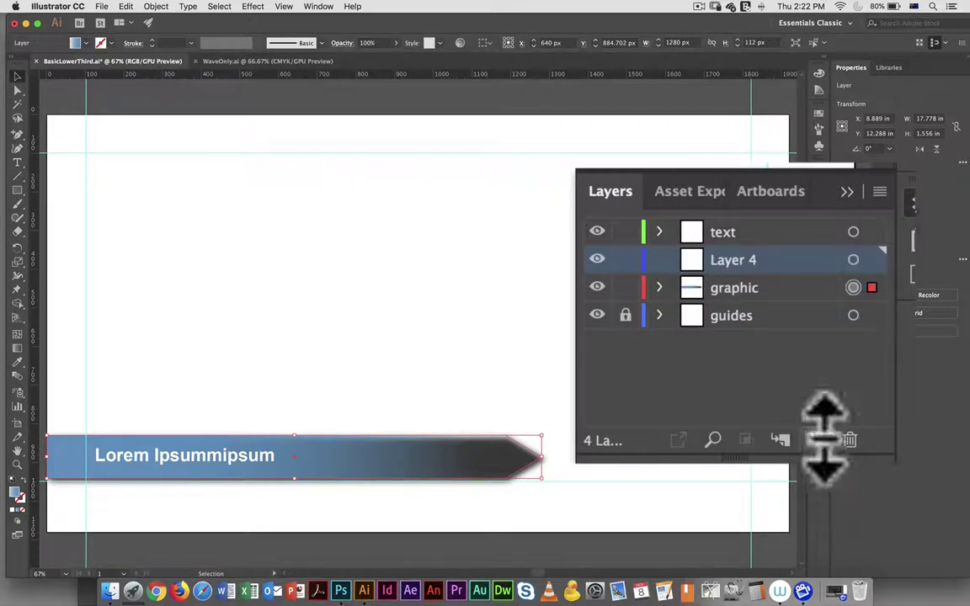
double_click(734, 259)
type("wave")
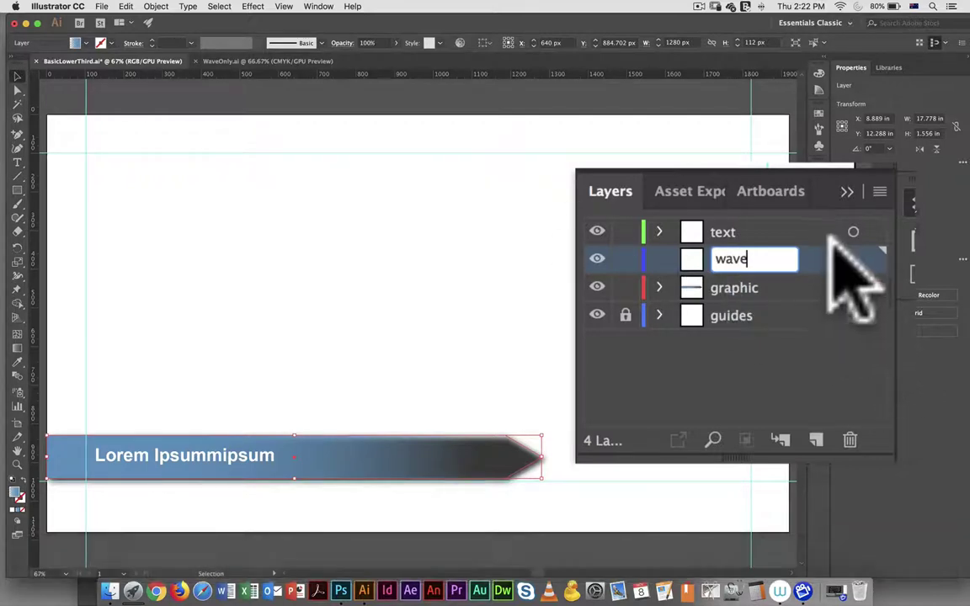
left_click(852, 259)
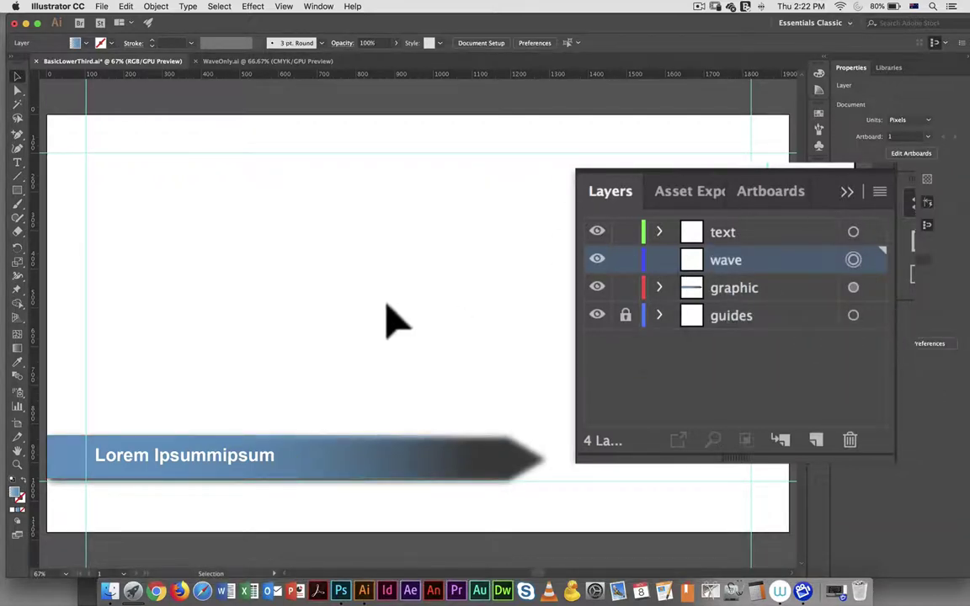
key("super+c")
key("super+v")
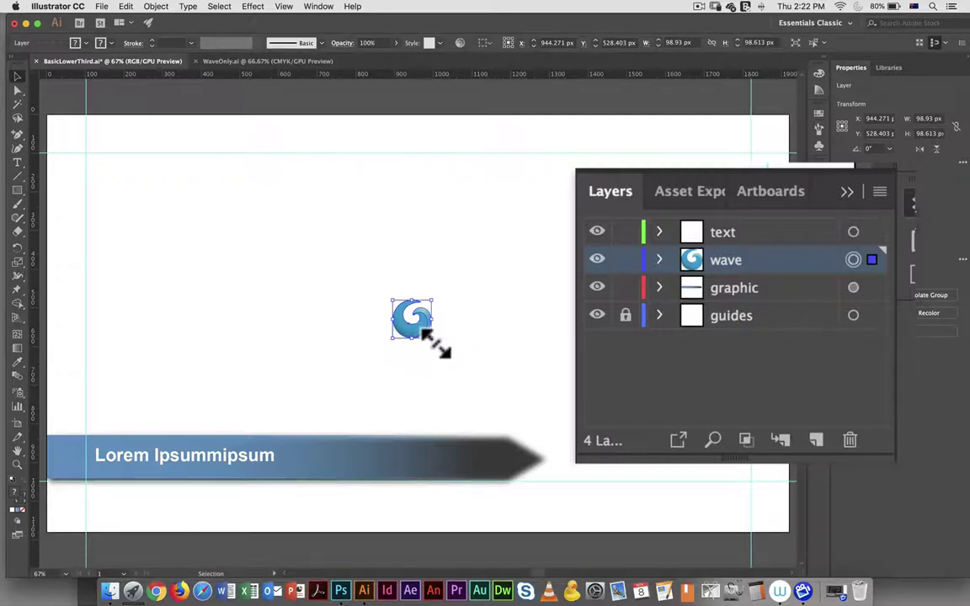
Step: Proportionally enlarge the logo onto the banner's left end and nudge 'Lorem Ipsummipsum' right to clear it
key("shift")
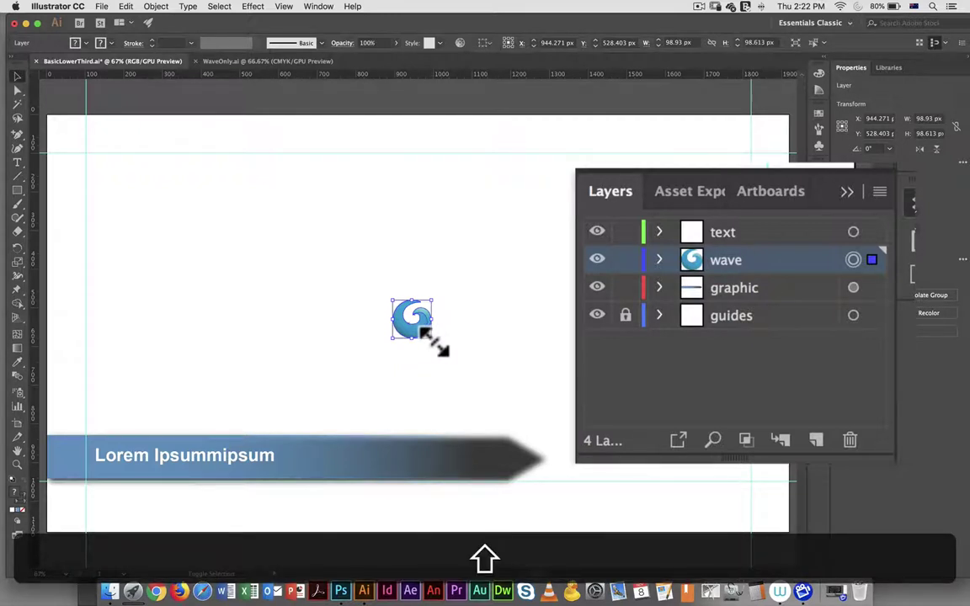
left_click_drag(433, 338, 92, 486)
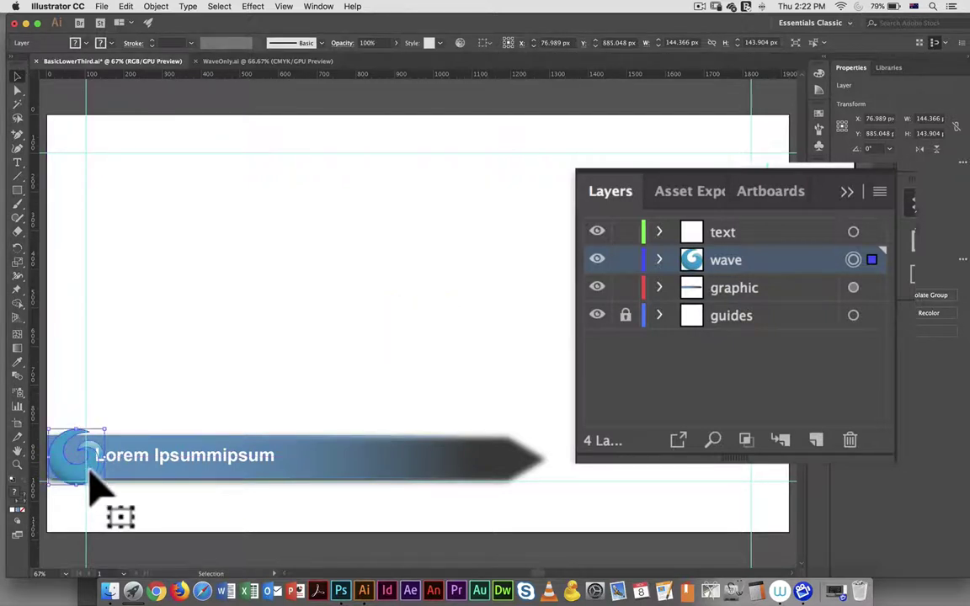
left_click(240, 458)
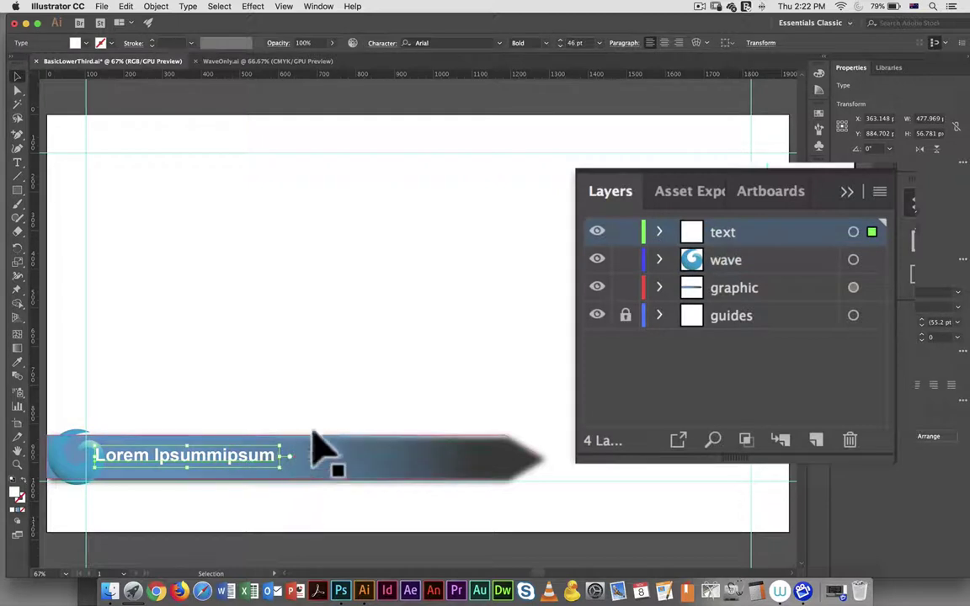
key("shift+Right")
key("shift+Right")
key("shift+Right")
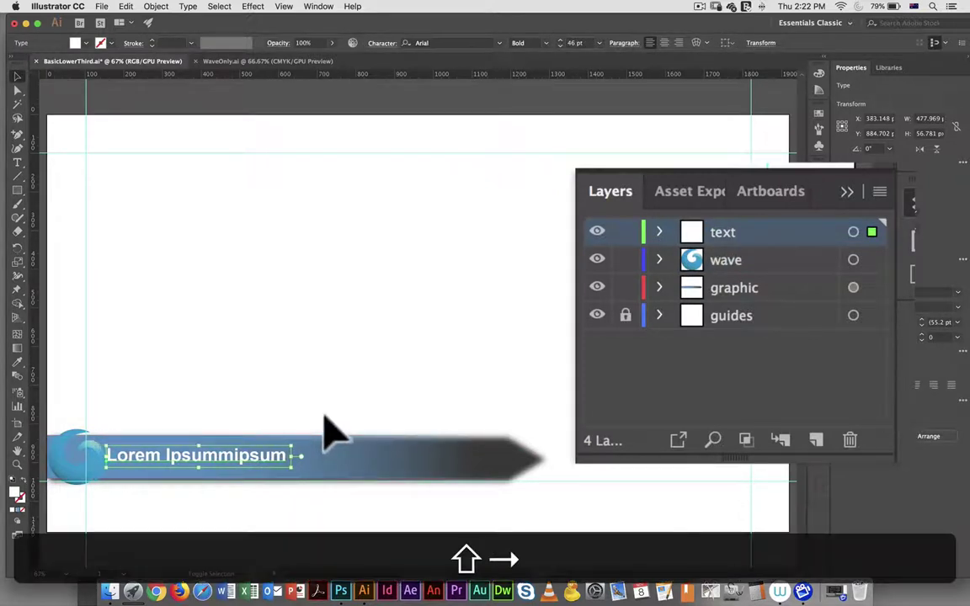
key("shift+Right")
key("shift+Right")
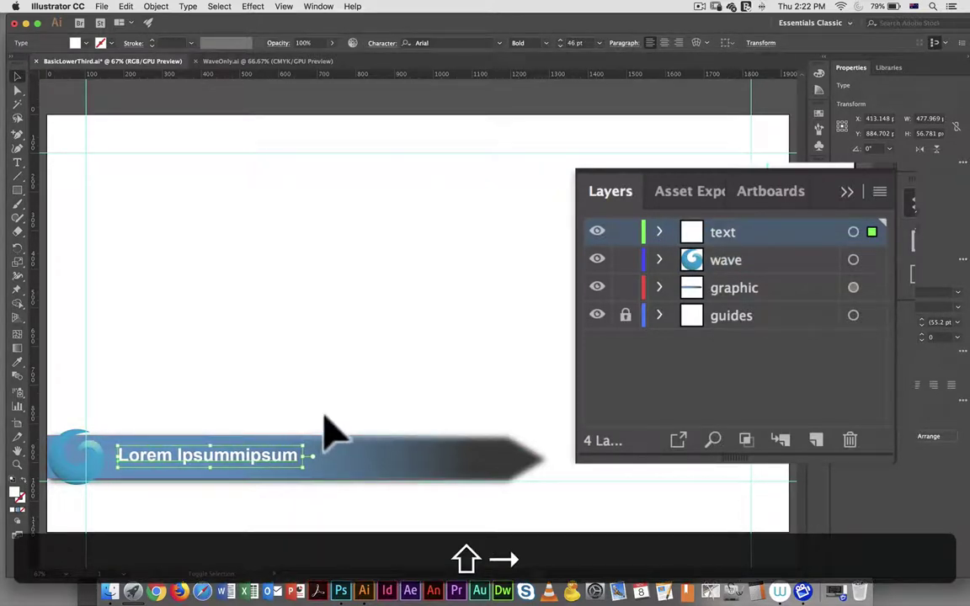
left_click(391, 383)
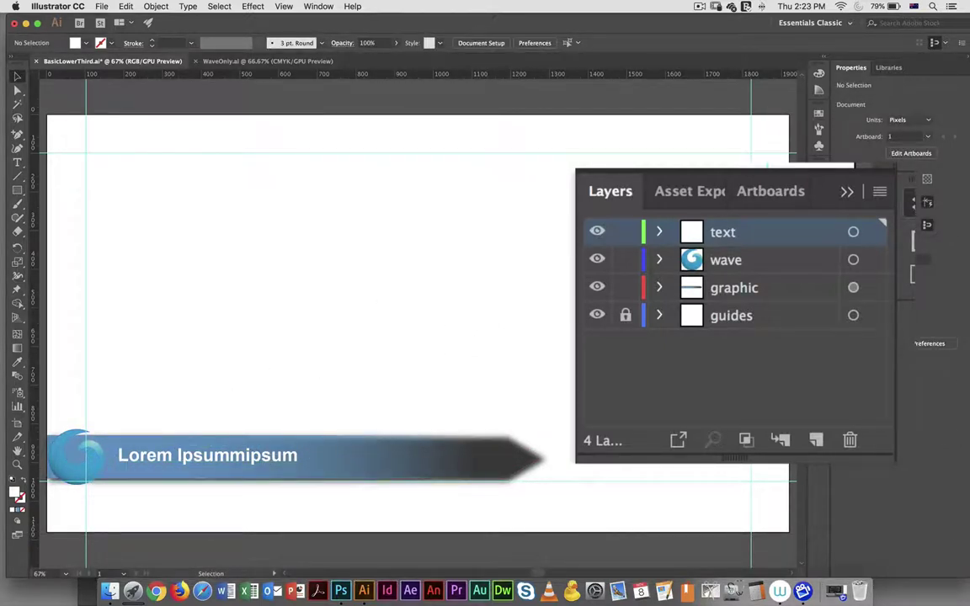
left_click(808, 260)
Step: Apply the drop shadow effect to the wave layer's logo, matching the banner's shadow
left_click(853, 259)
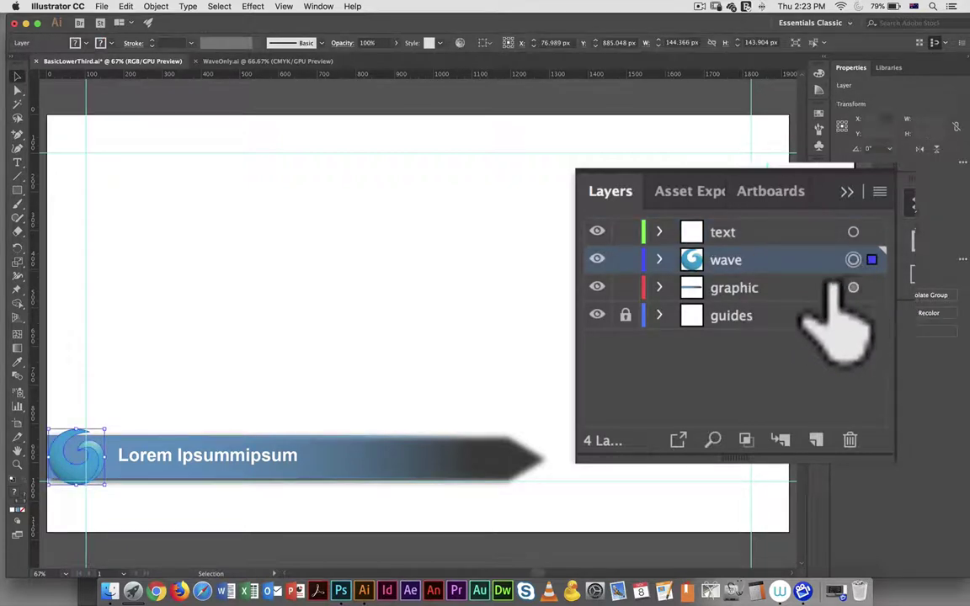
left_click(252, 7)
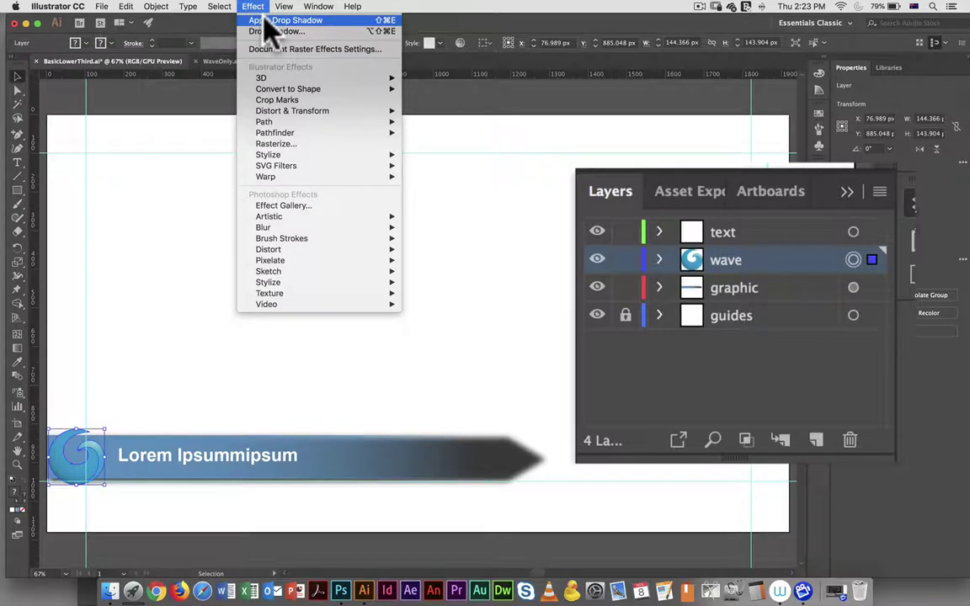
left_click(285, 20)
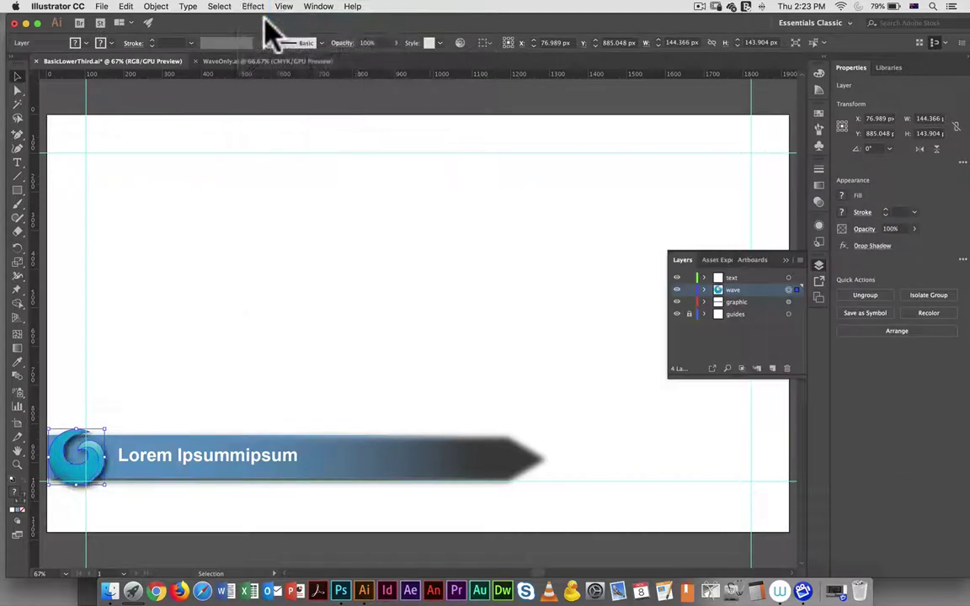
left_click(319, 223)
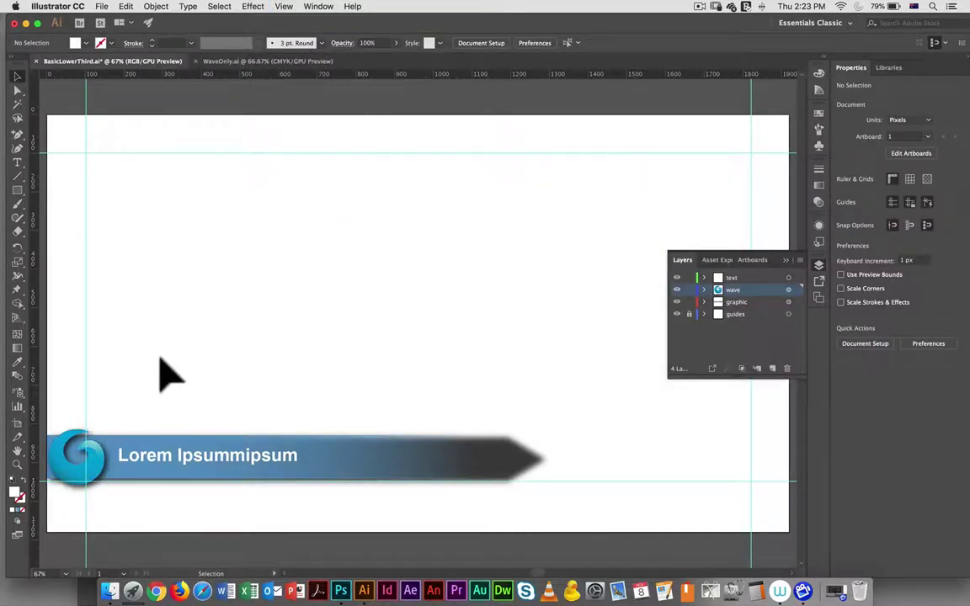